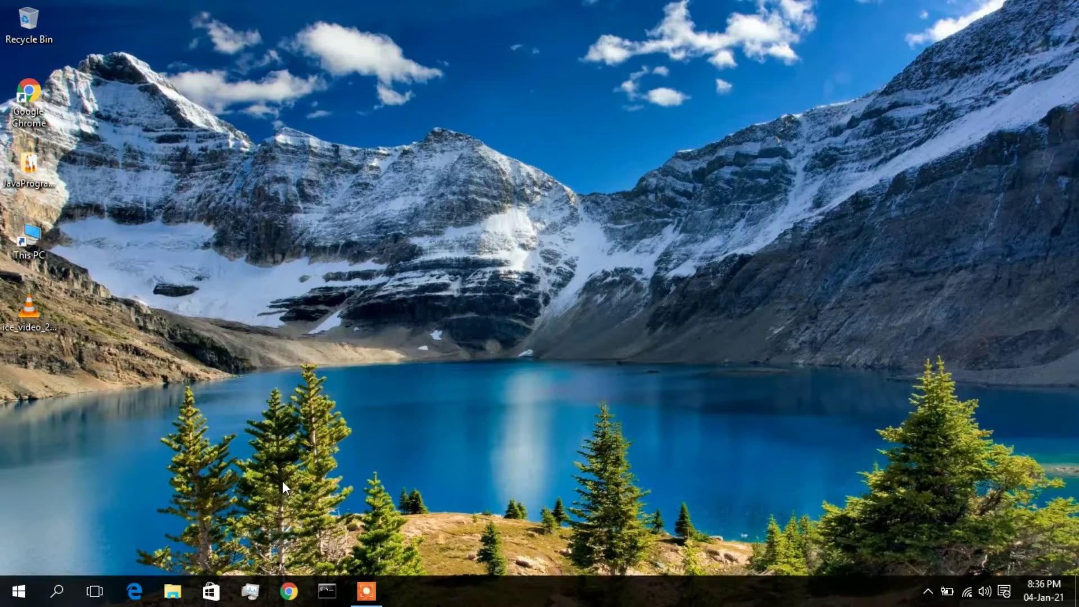
Step: Check the installed Java version by running java -version in Command Prompt, and close the console window
click(326, 591)
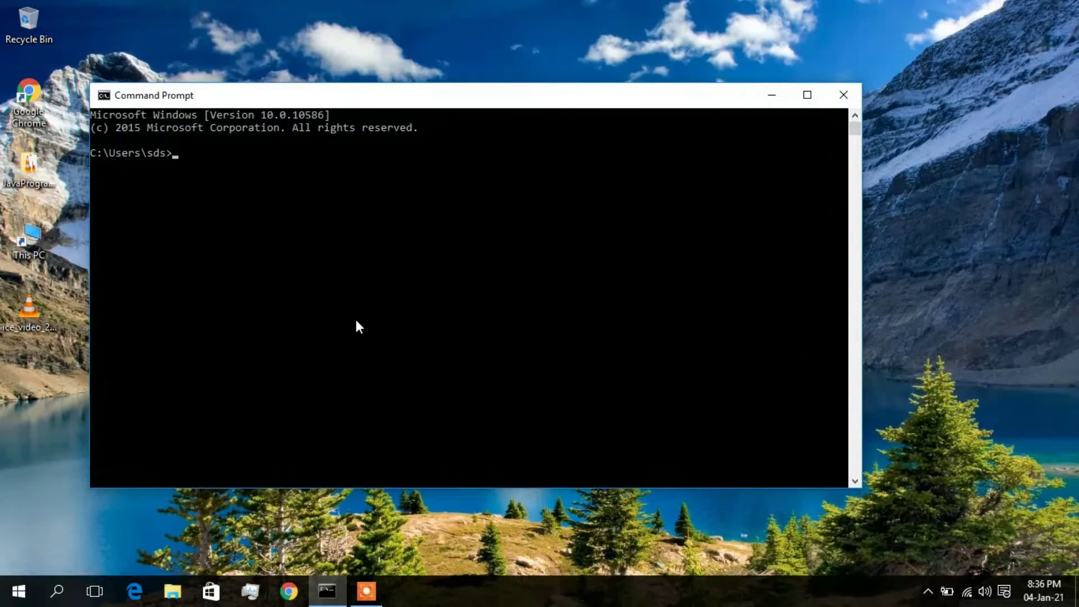
text(java -version)
key(Return)
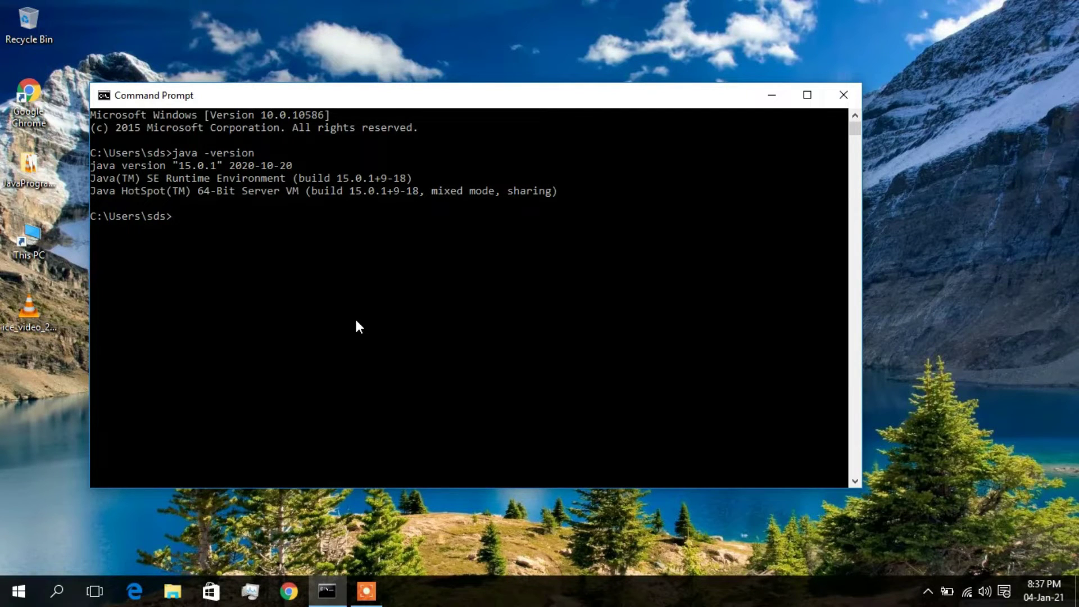
click(832, 96)
Step: Switch to Google Chrome and search the web for "eclipse ide for windows 10"
click(294, 592)
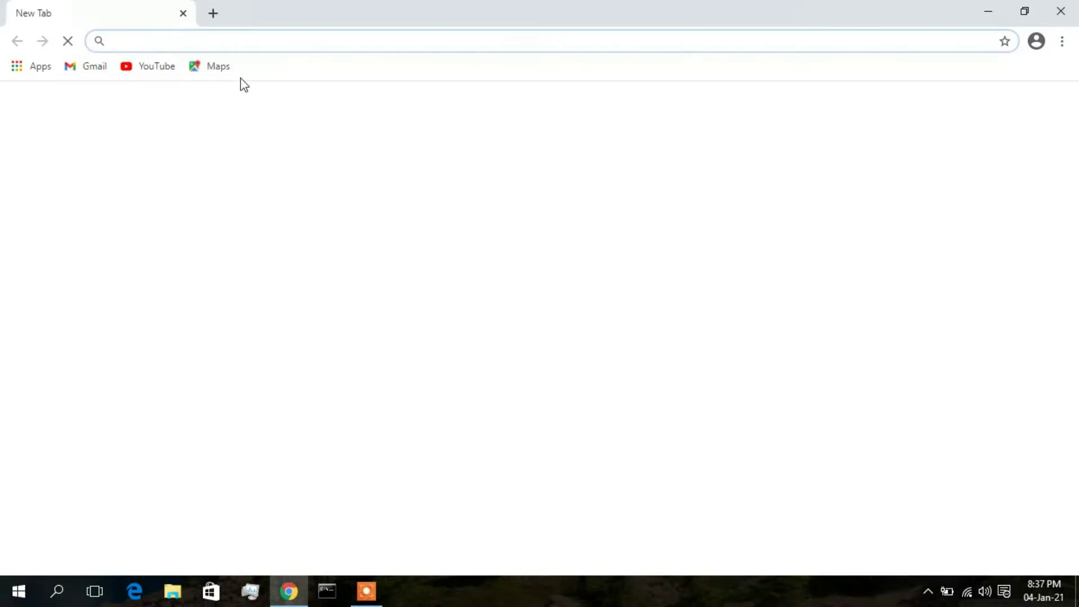
text(eclipse)
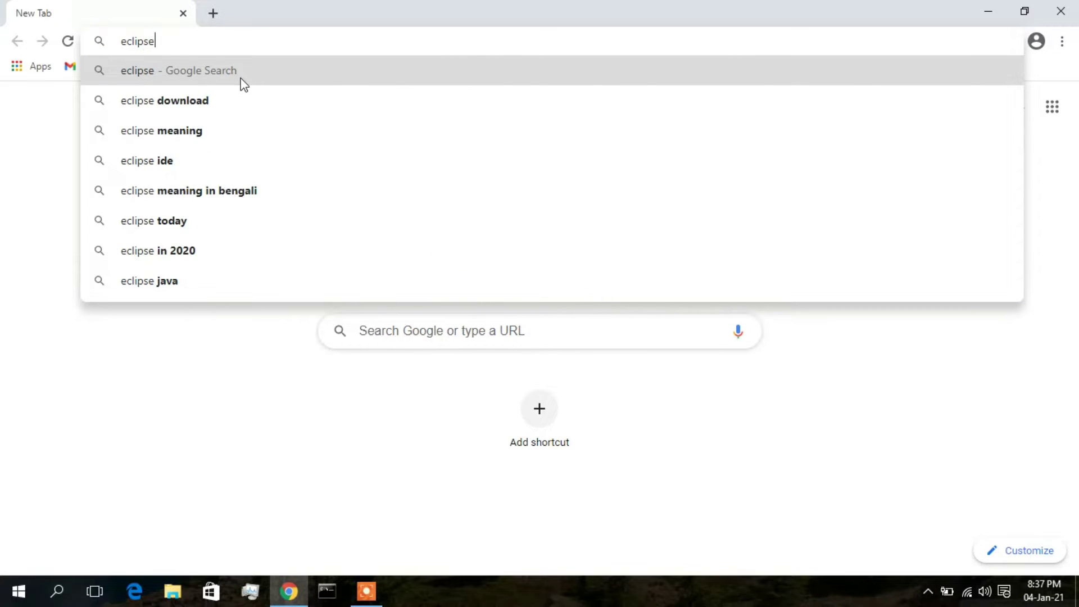
text( ide for )
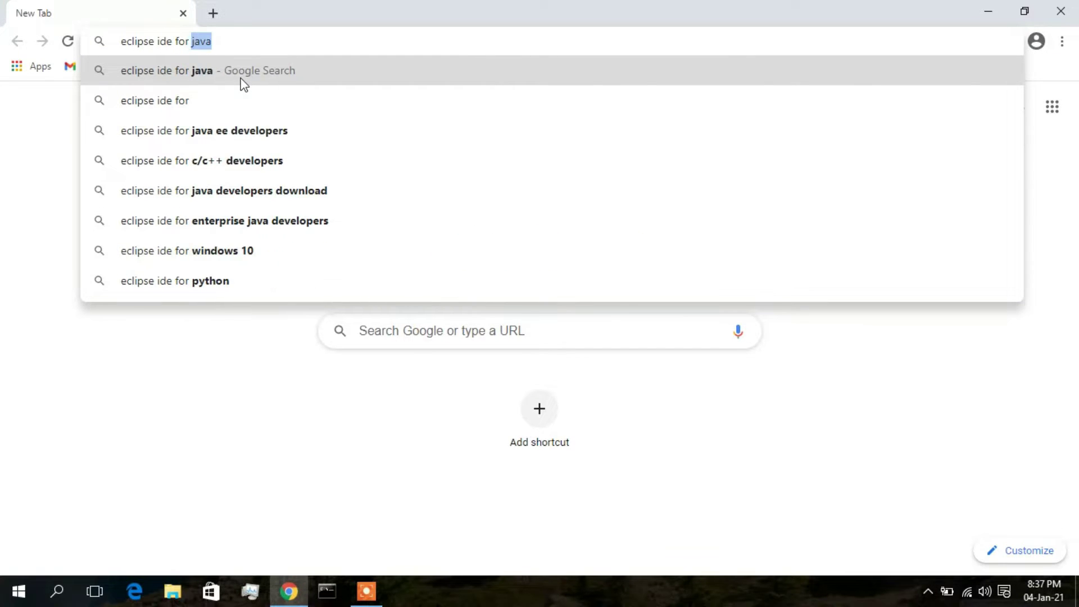
text(windows 10)
key(Return)
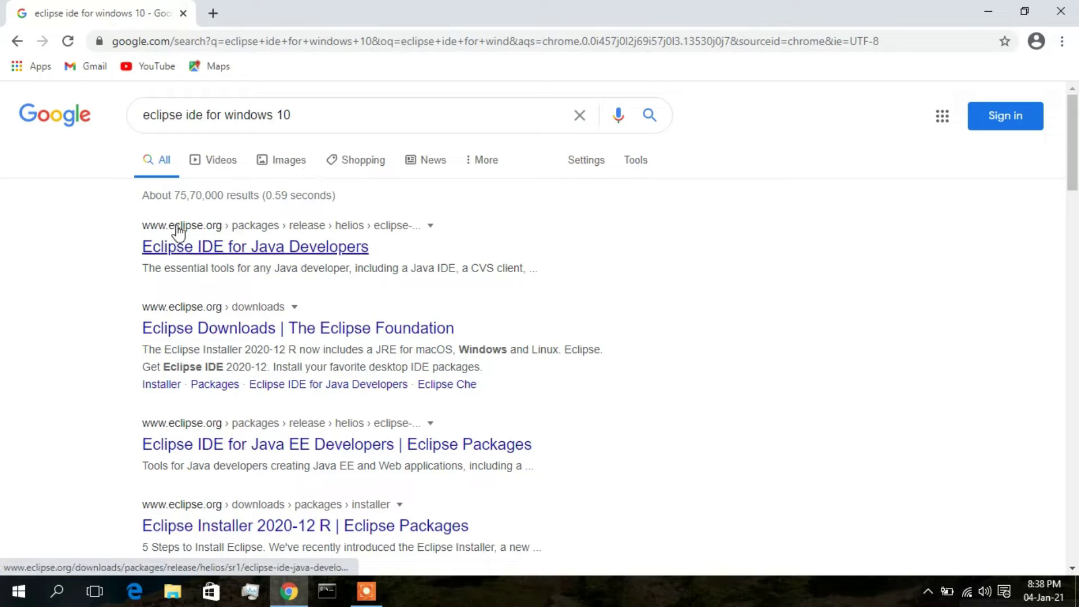
Step: Start downloading the Eclipse IDE 2020-12 x86_64 installer from the Eclipse website and pause the transfer in the browser's downloads list
click(202, 252)
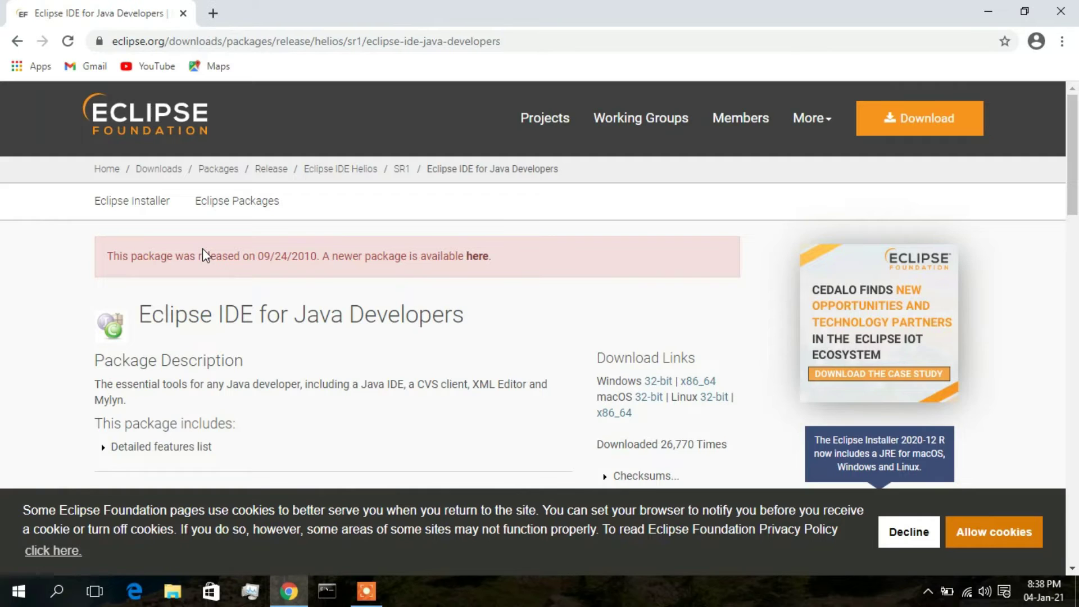
click(924, 114)
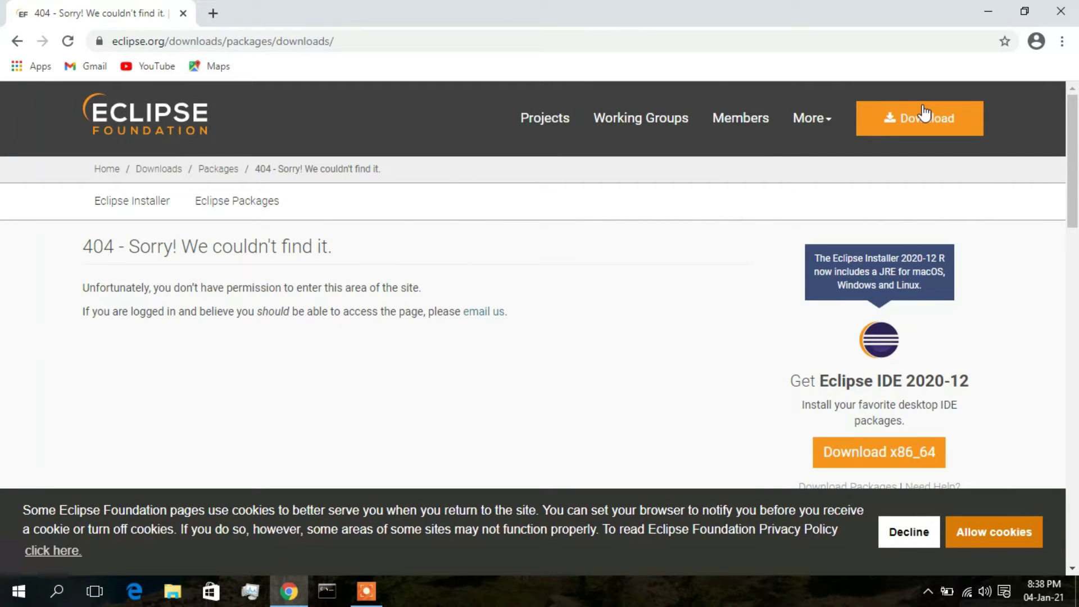
scroll(1019, 354, down, 3)
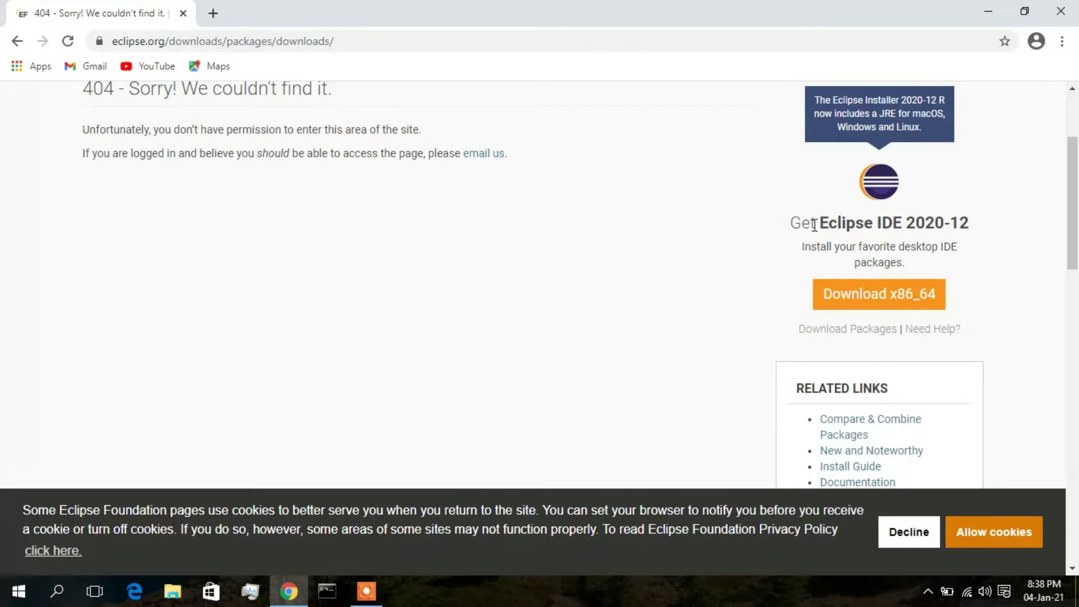
click(860, 296)
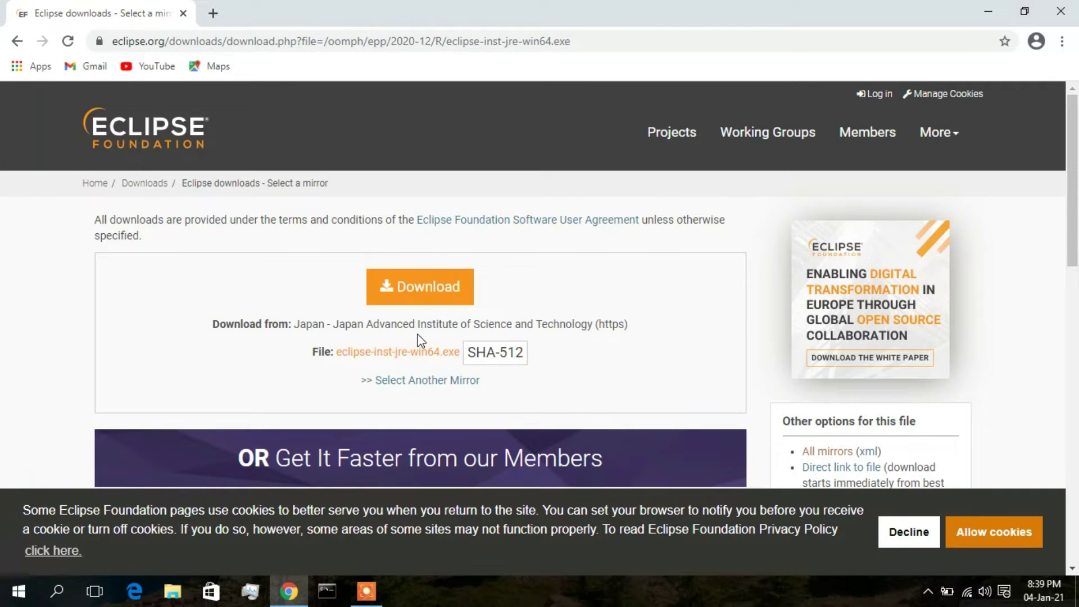
click(441, 288)
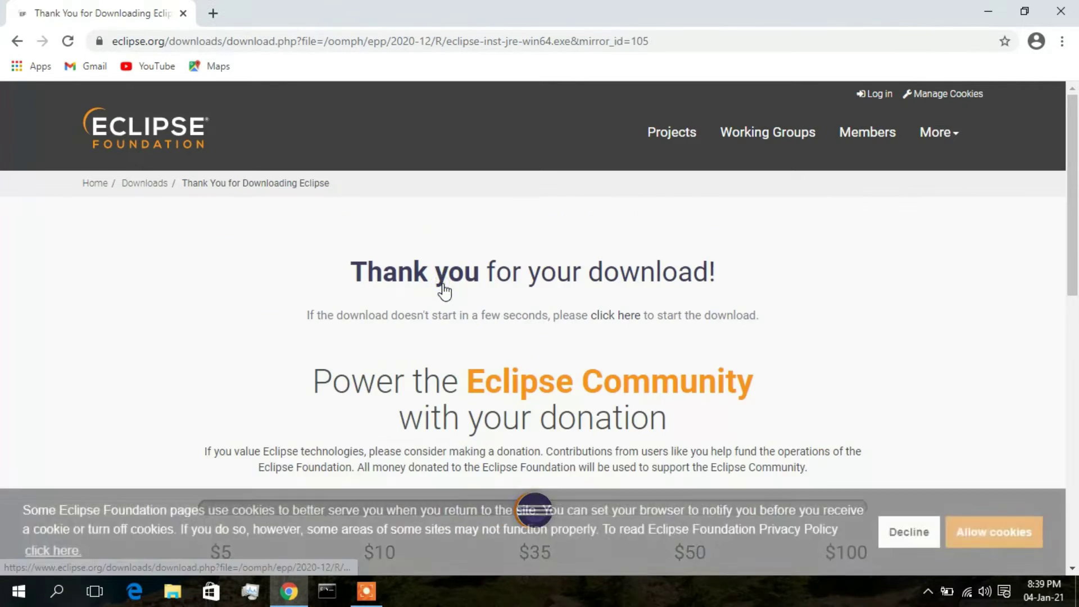
click(1006, 554)
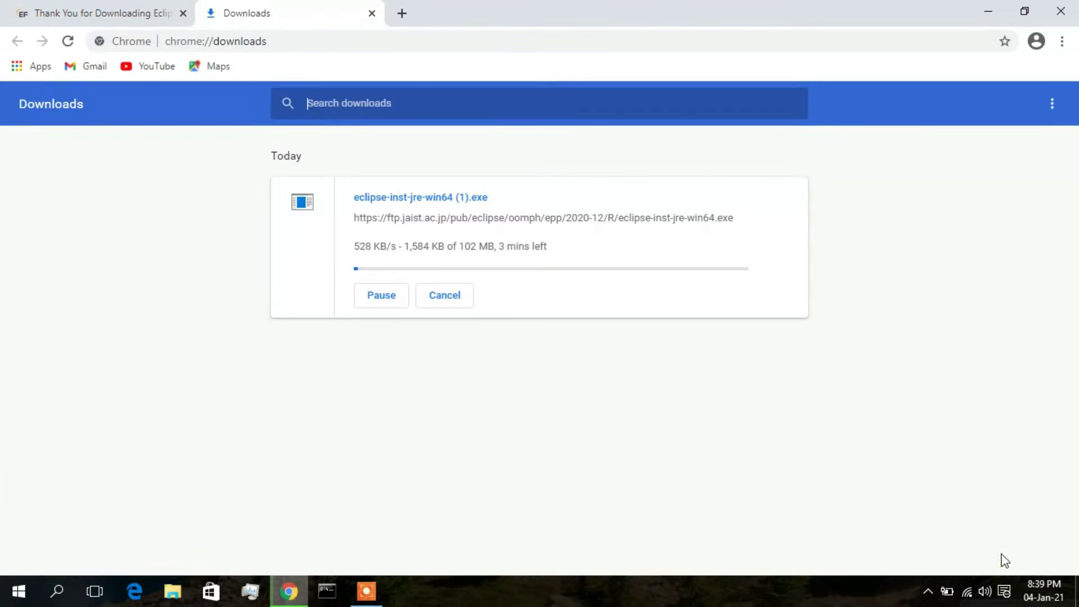
click(376, 296)
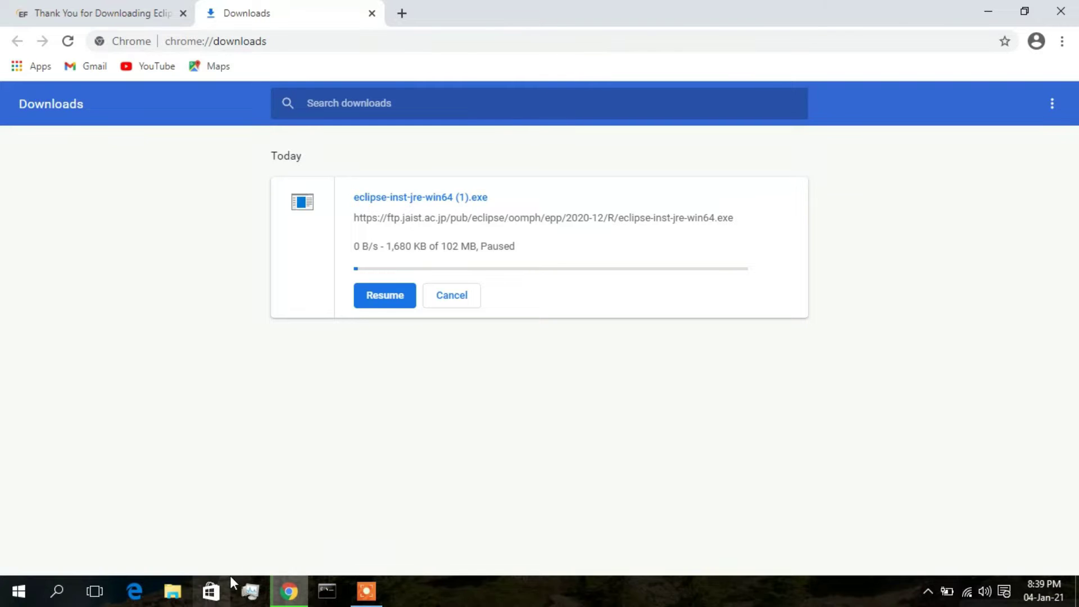
Step: Switch to File Explorer and run the eclipse-inst-jre-win64 installer from the Downloads folder
click(171, 595)
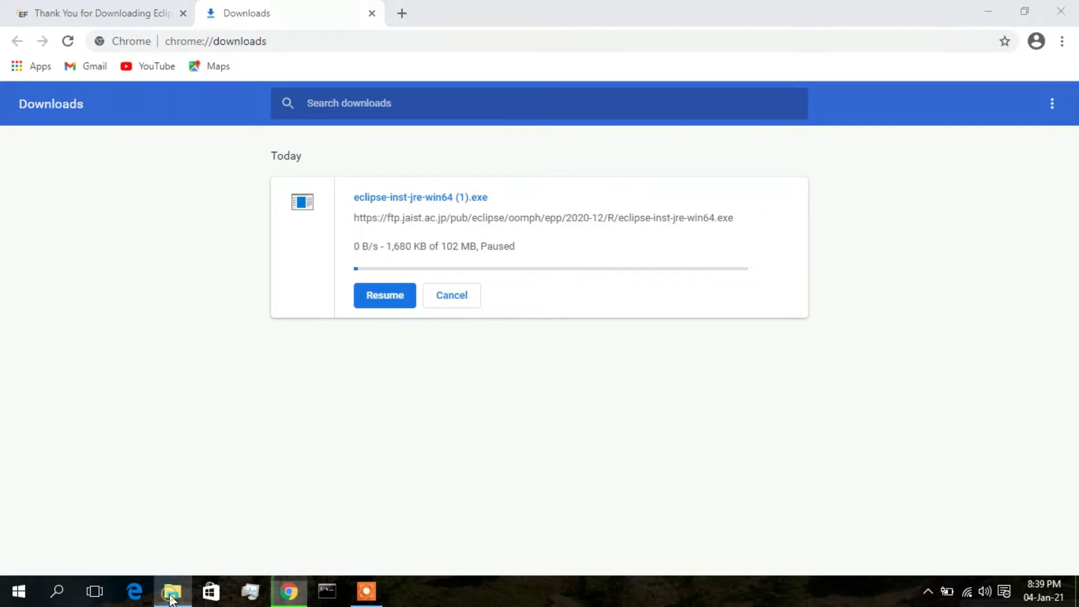
click(65, 191)
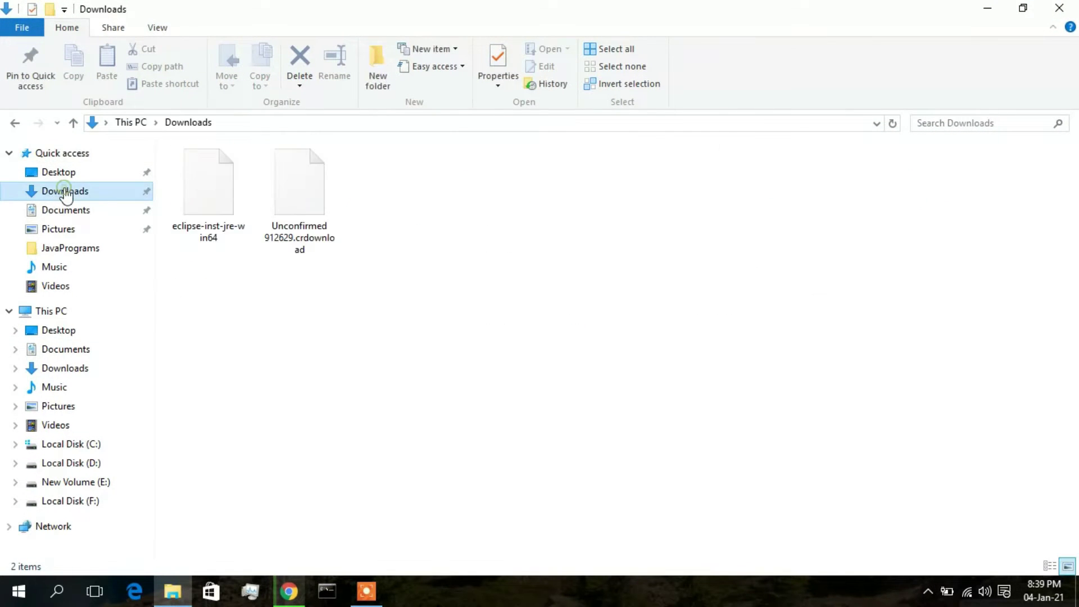
click(215, 194)
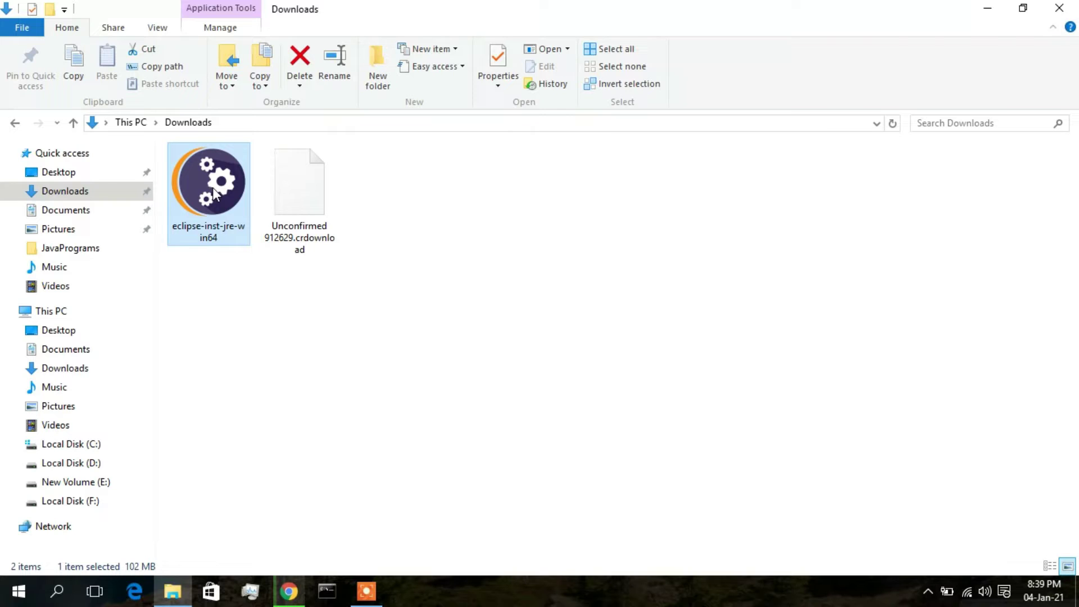
double_click(214, 193)
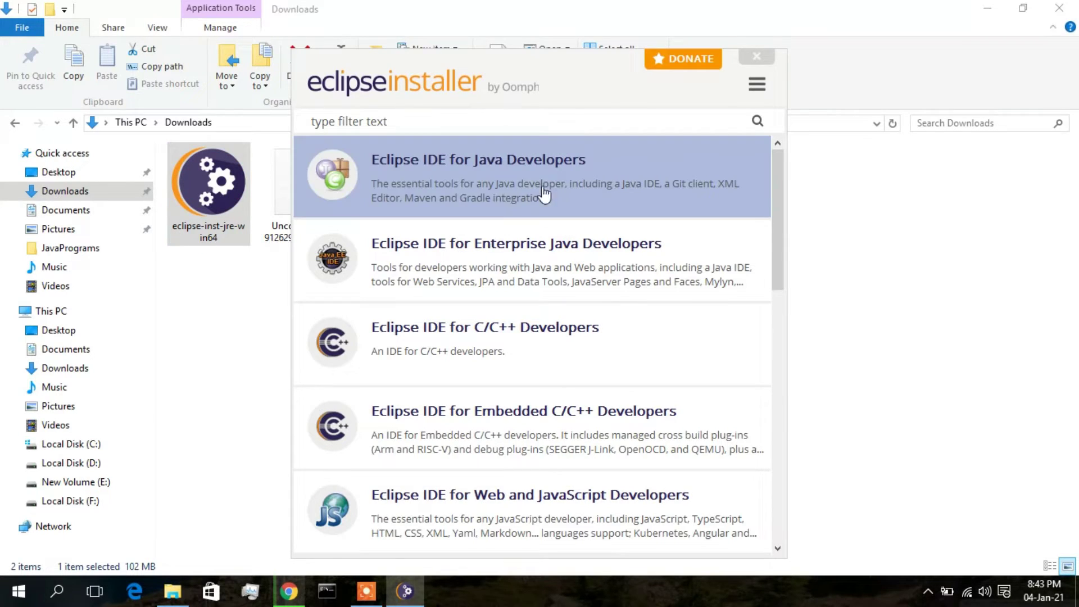
Step: Install the Eclipse IDE for Java Developers package with the preset JDK and folder, accepting the Eclipse Foundation Software User Agreement
click(512, 177)
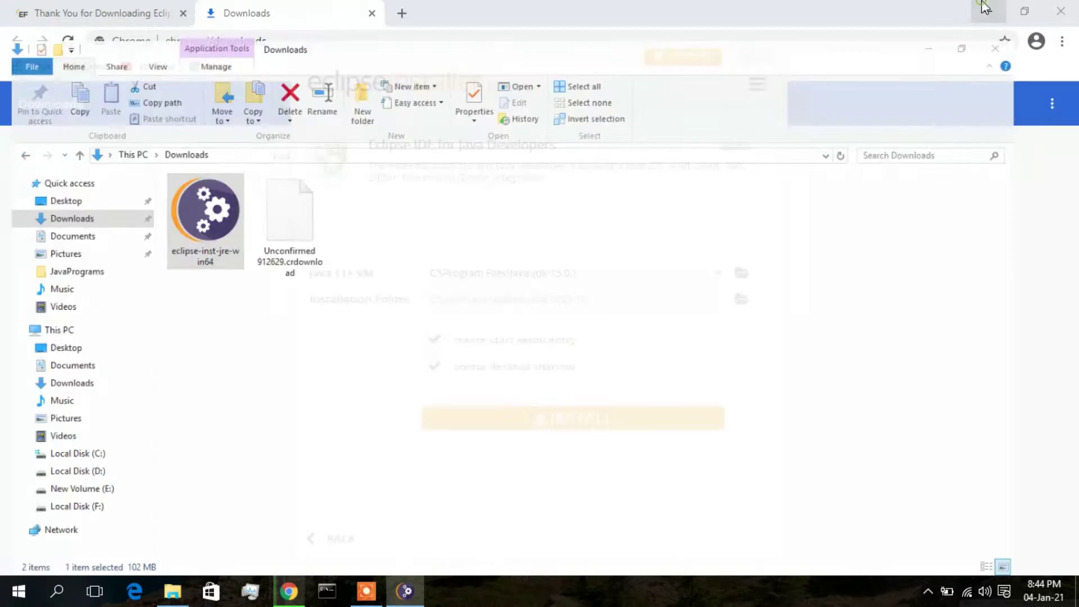
click(987, 10)
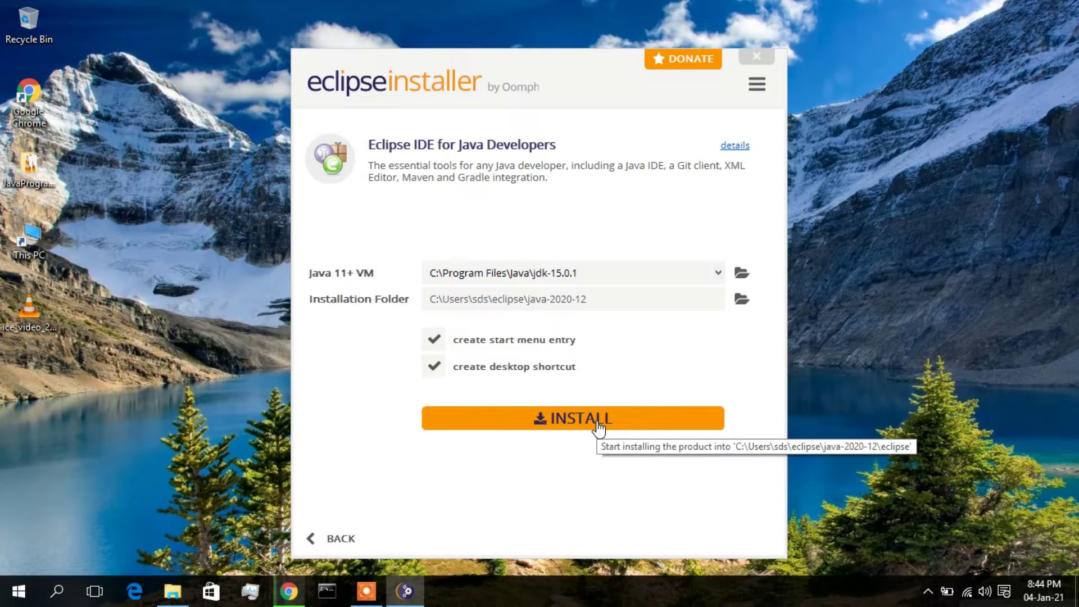
click(597, 424)
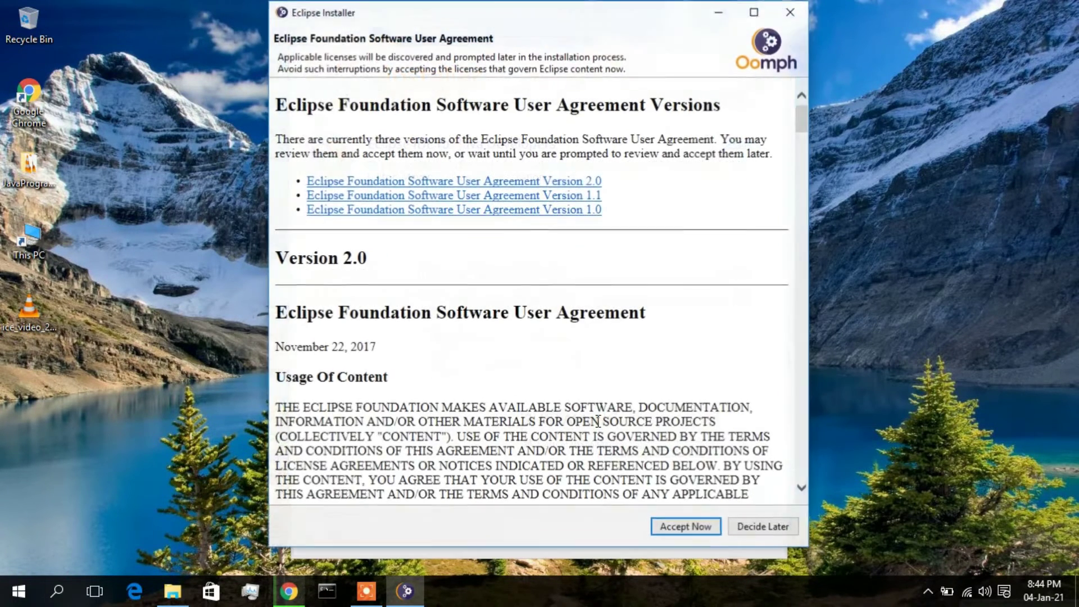
click(693, 529)
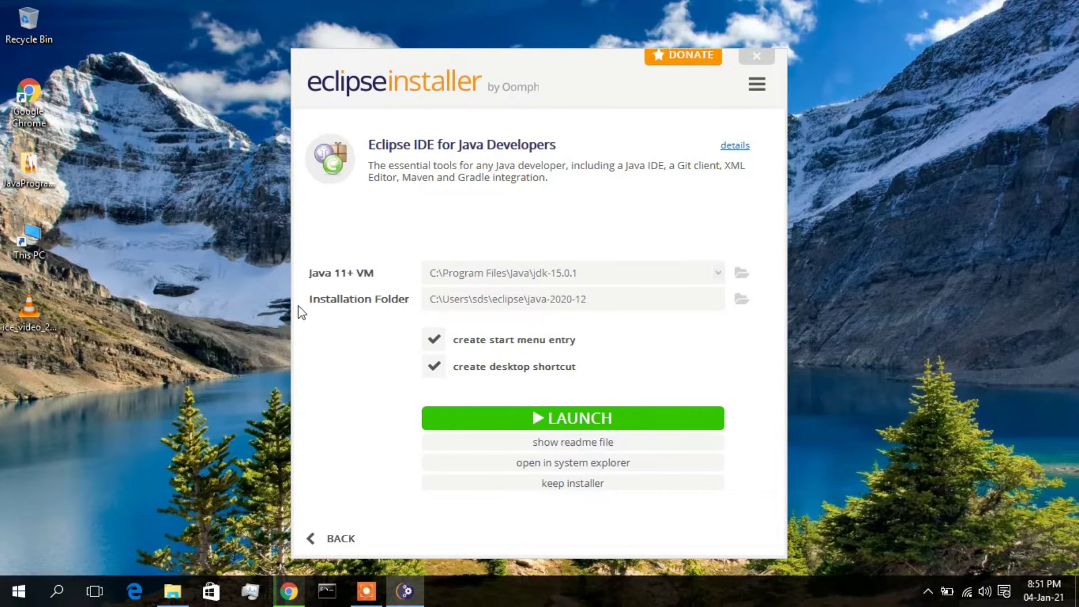
Step: Launch the installed Eclipse IDE with the proposed eclipse-workspace directory as the default workspace, without asking again
click(626, 425)
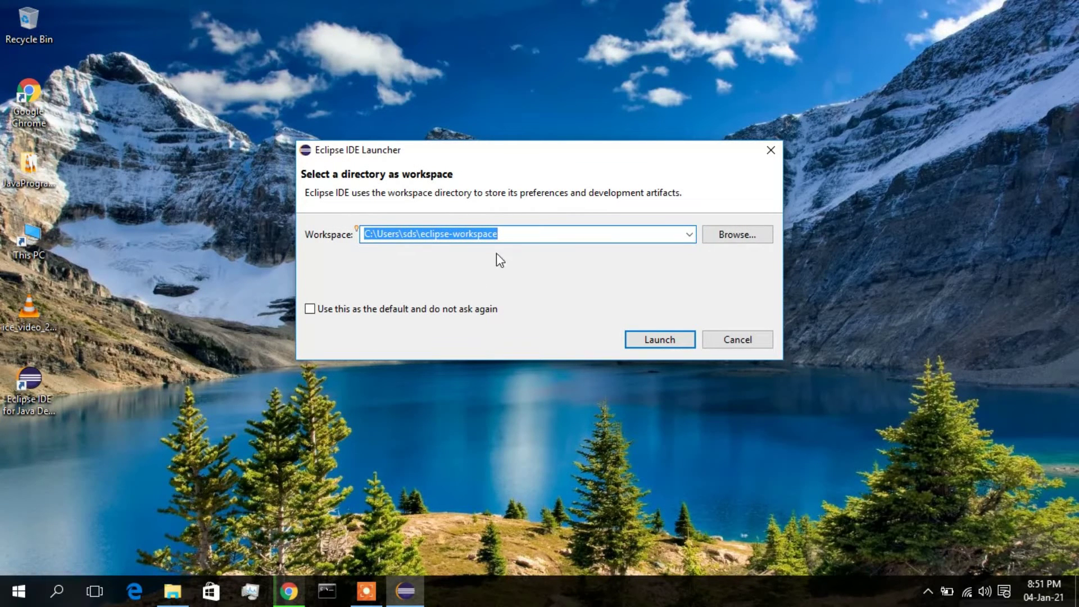
mouse_move(355, 227)
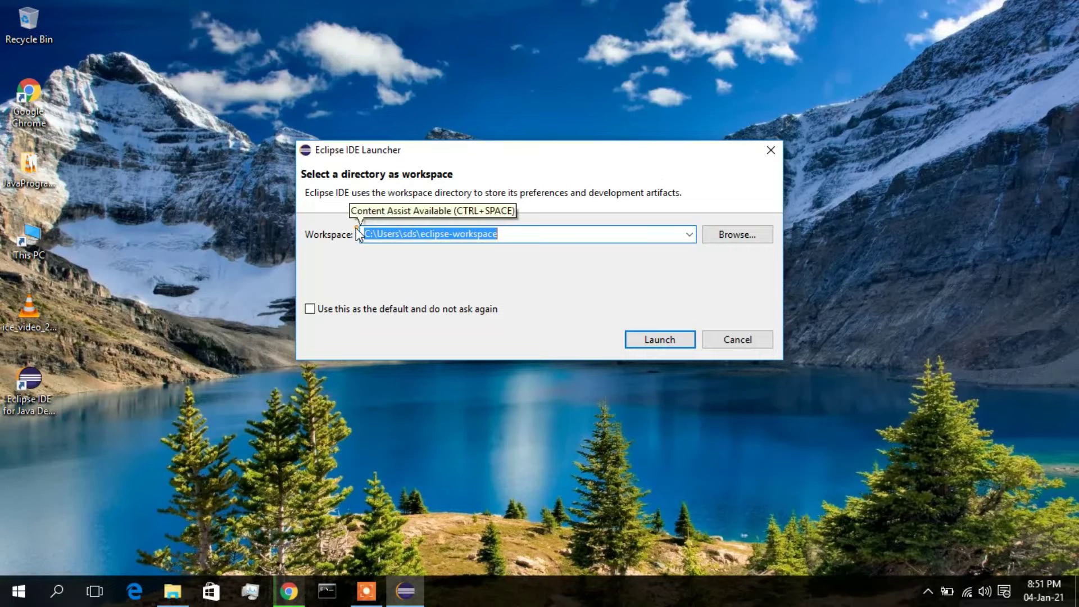
click(311, 309)
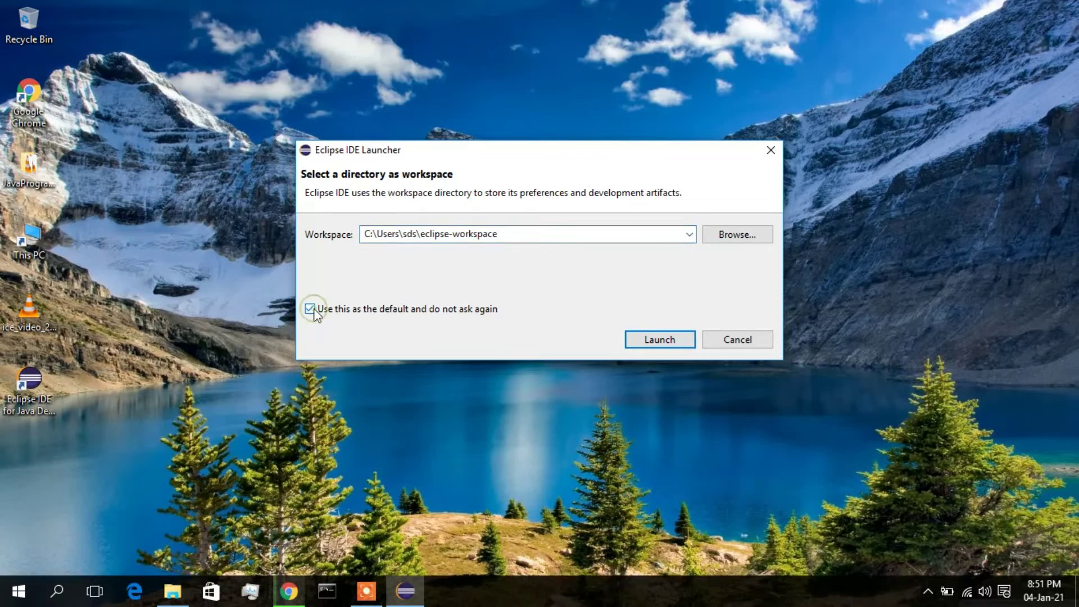
click(663, 339)
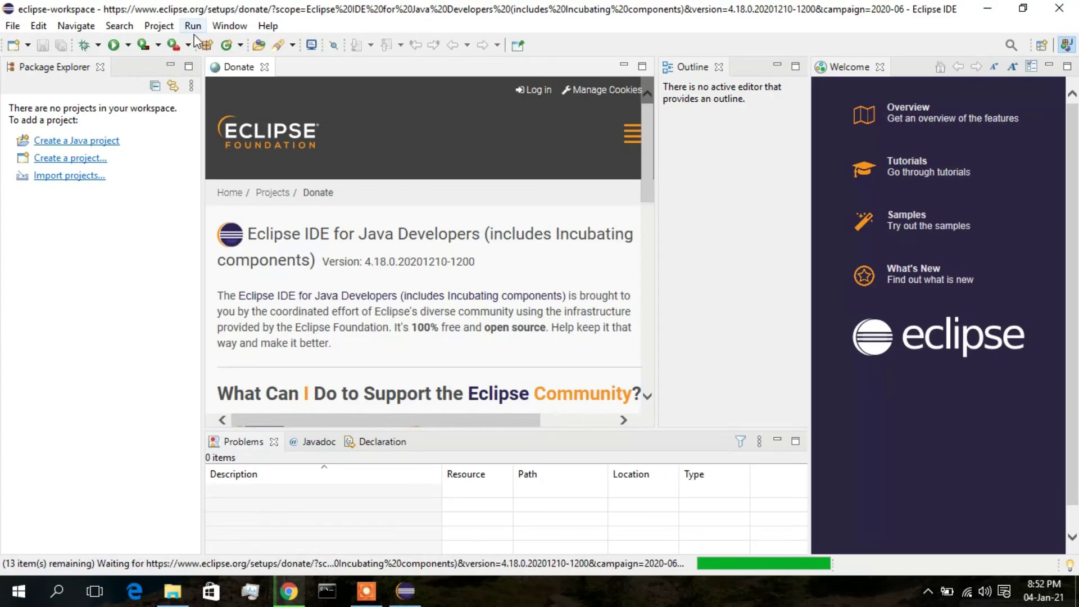
Step: Close the Donate page and the Welcome view to clear the workbench
click(267, 67)
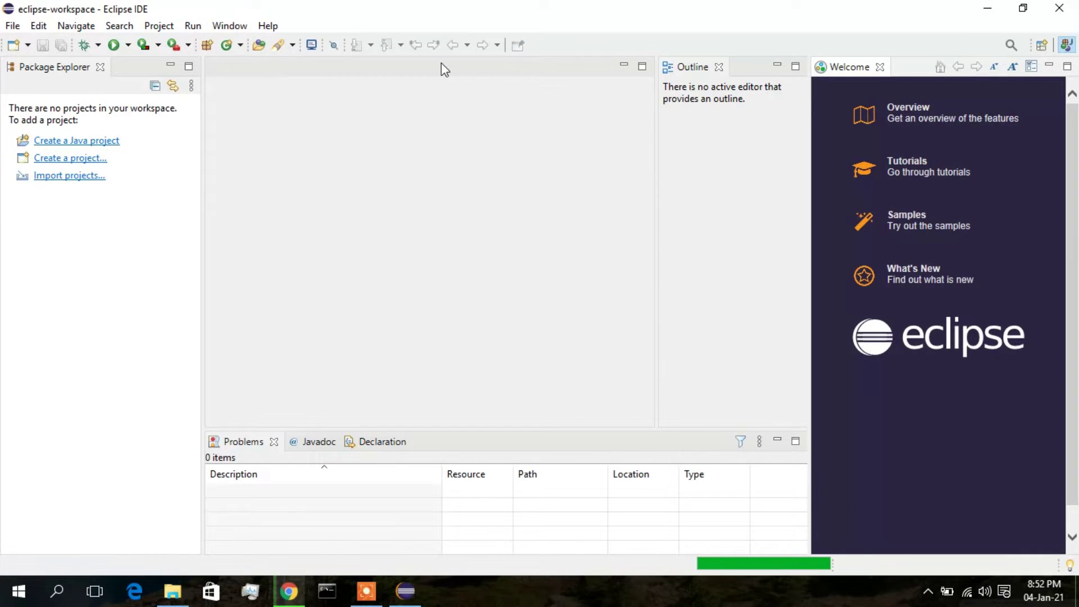
click(880, 68)
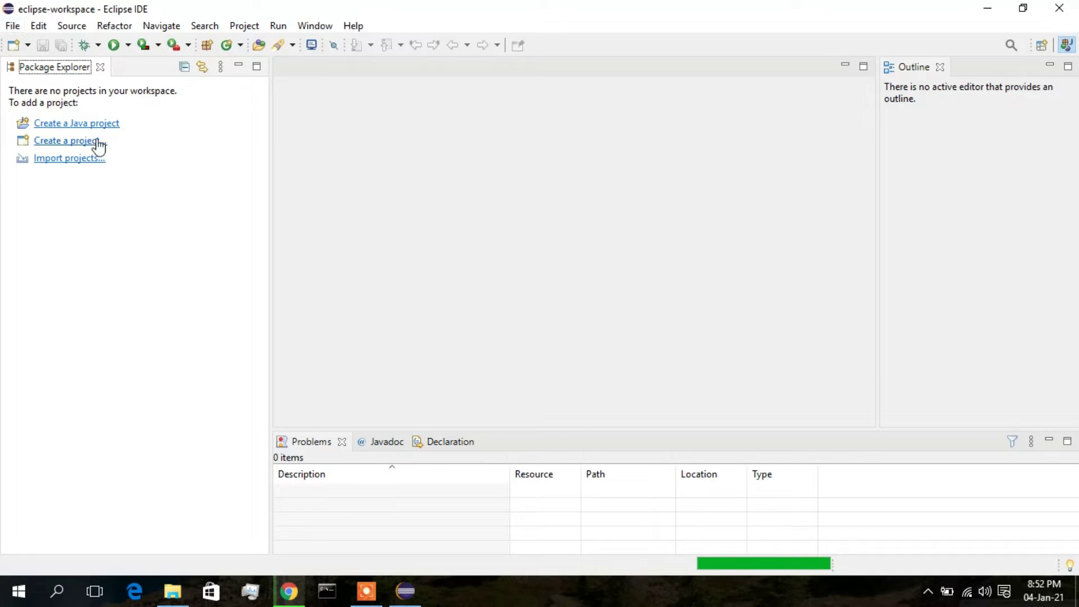
Step: Create a Java project named HelloWorld with the JavaSE-15 execution environment and without a module-info.java file
click(85, 126)
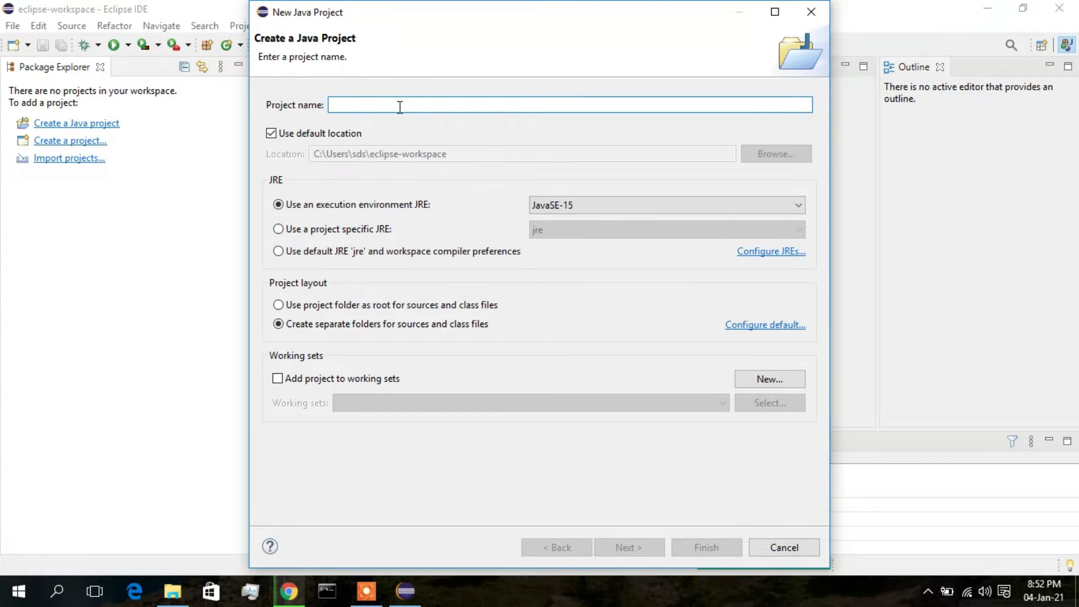
text(HelloWorld)
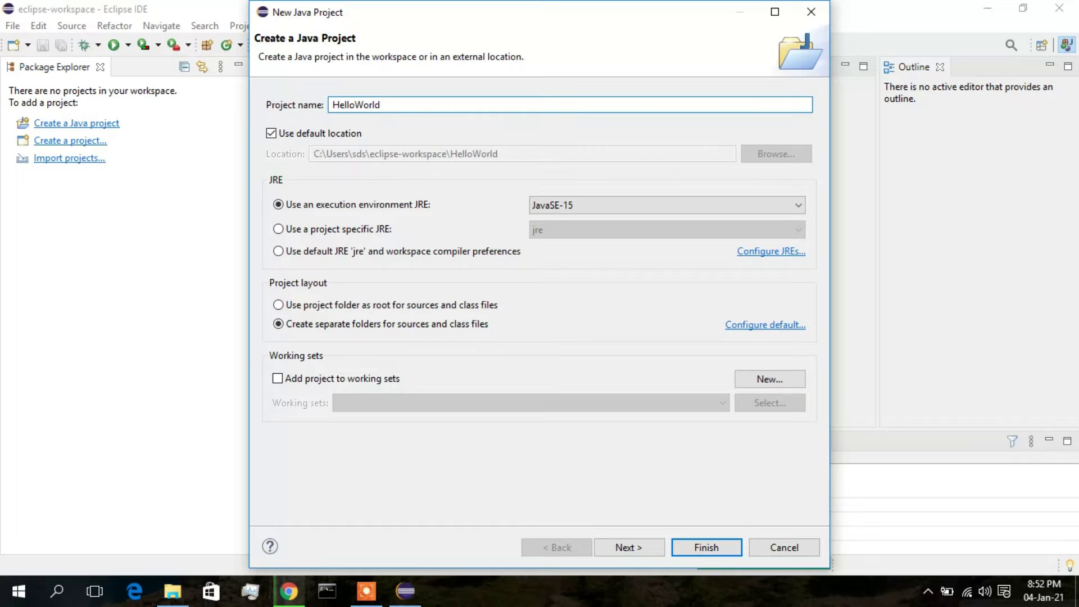
click(676, 207)
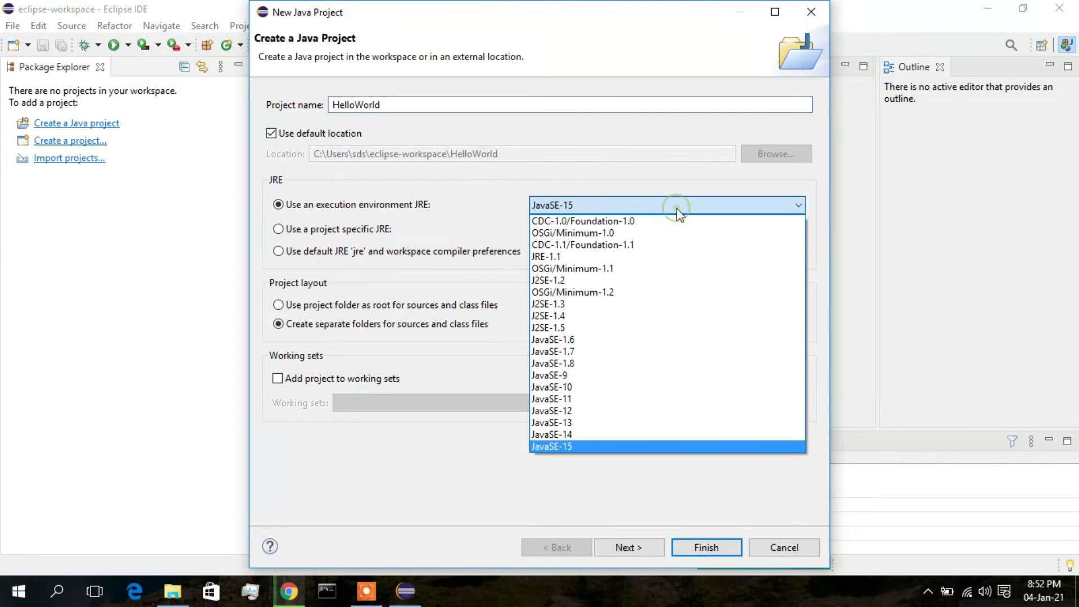
click(570, 449)
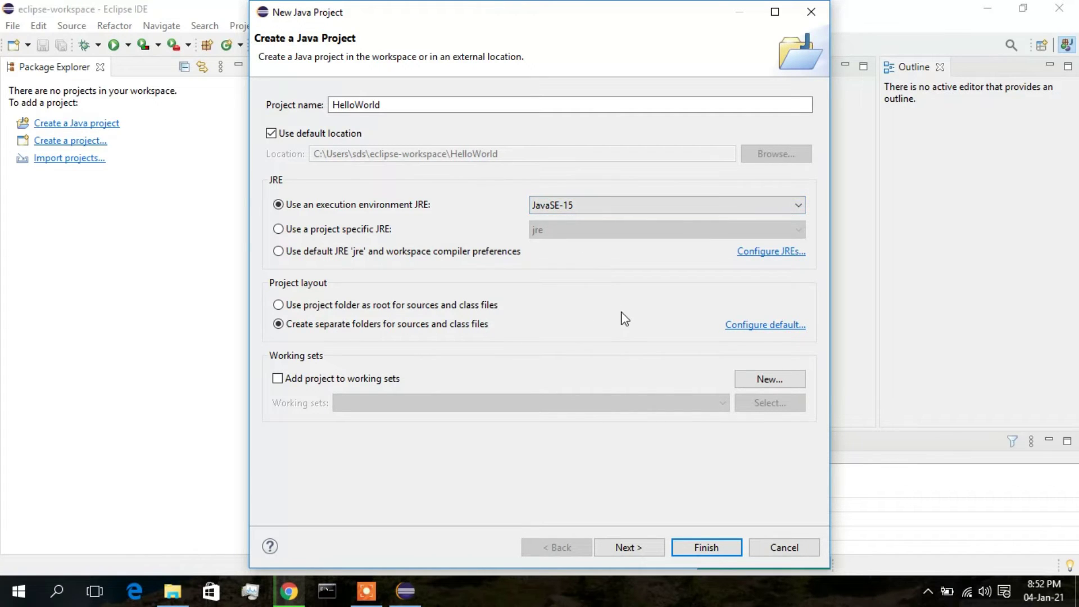
click(697, 547)
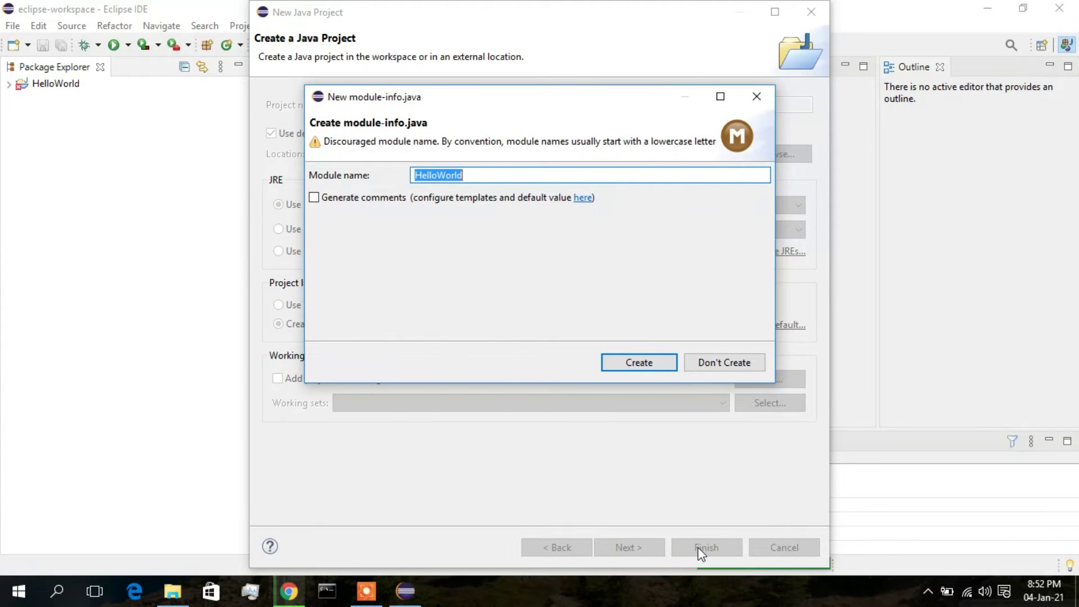
click(706, 361)
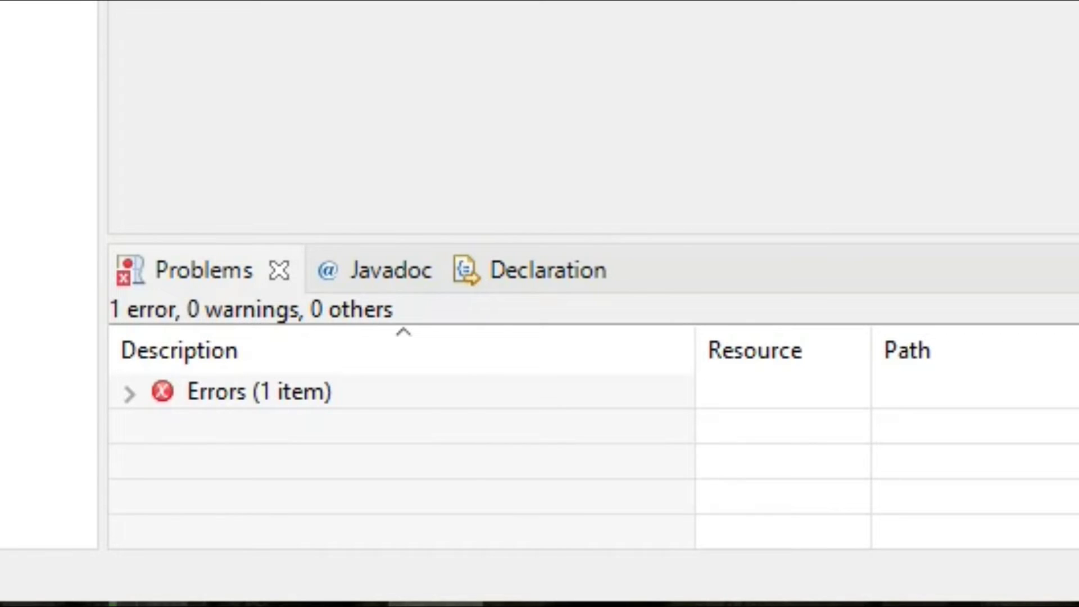
Step: Expand the HelloWorld build error in the problems list and open the Installed JREs preferences by filtering for "Installed JRE"
click(129, 392)
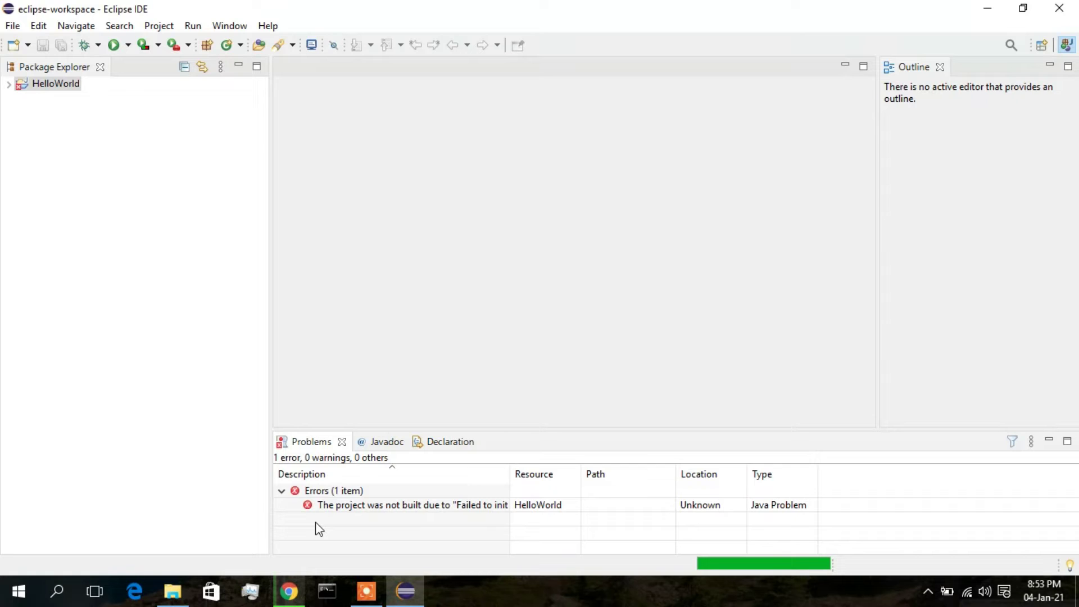
click(228, 27)
click(245, 164)
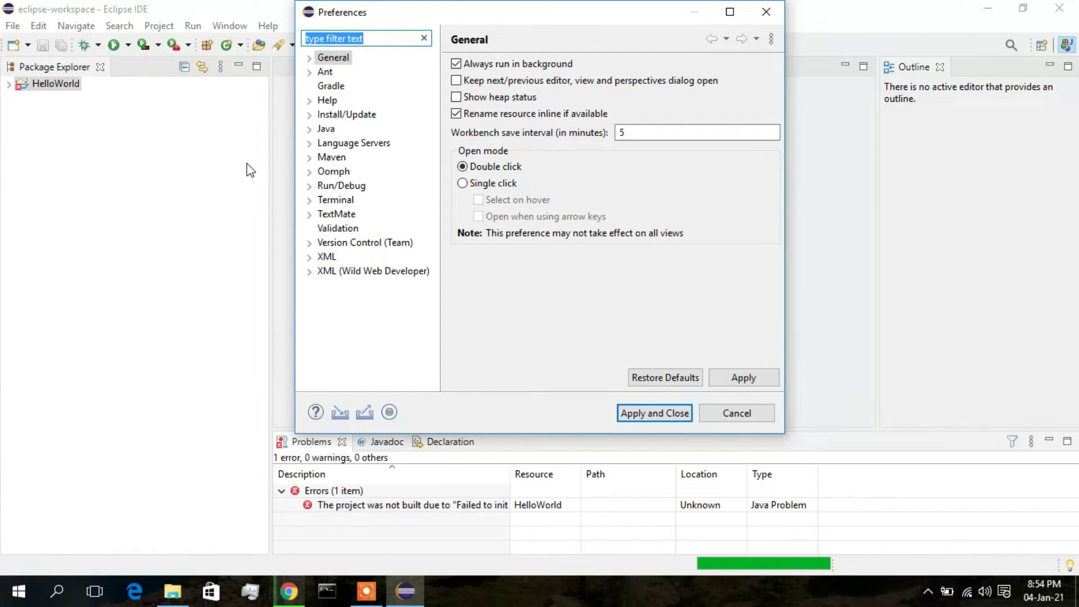
text(Ins)
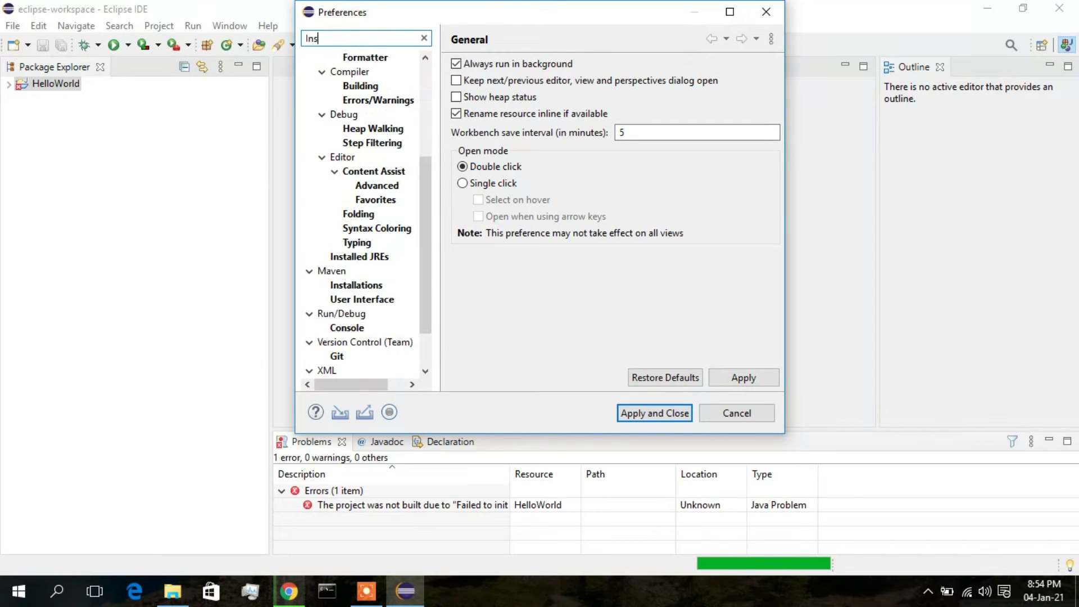
text(ta)
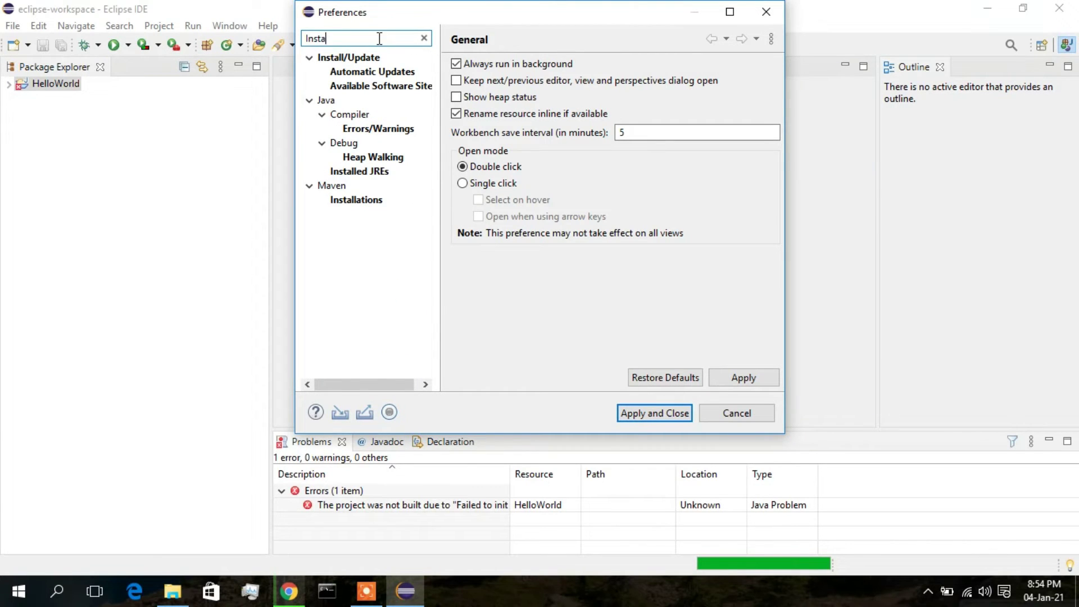
text(lled)
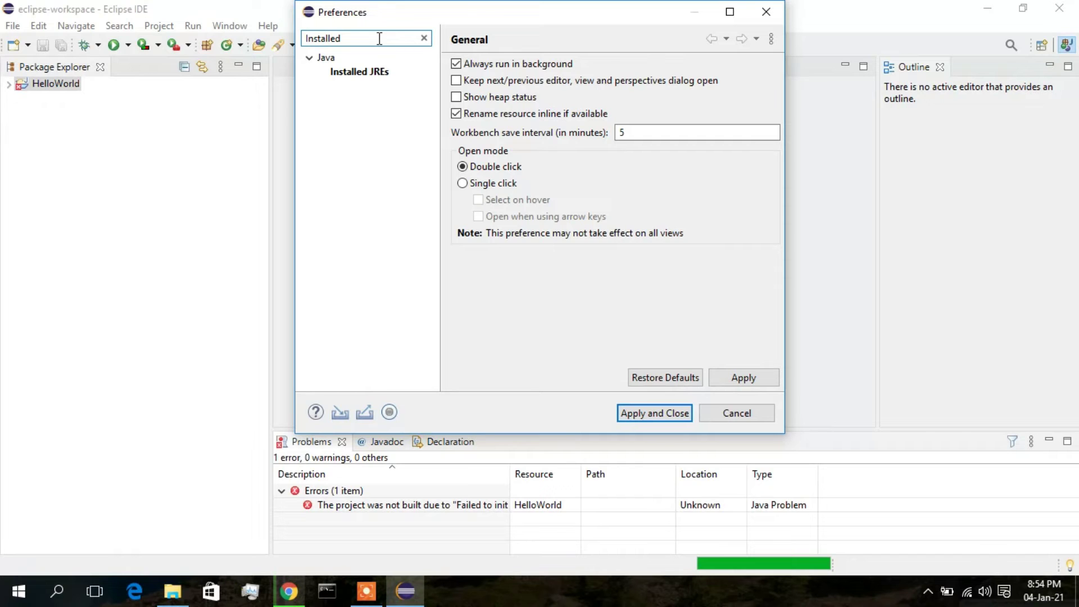
text( JRE)
click(359, 71)
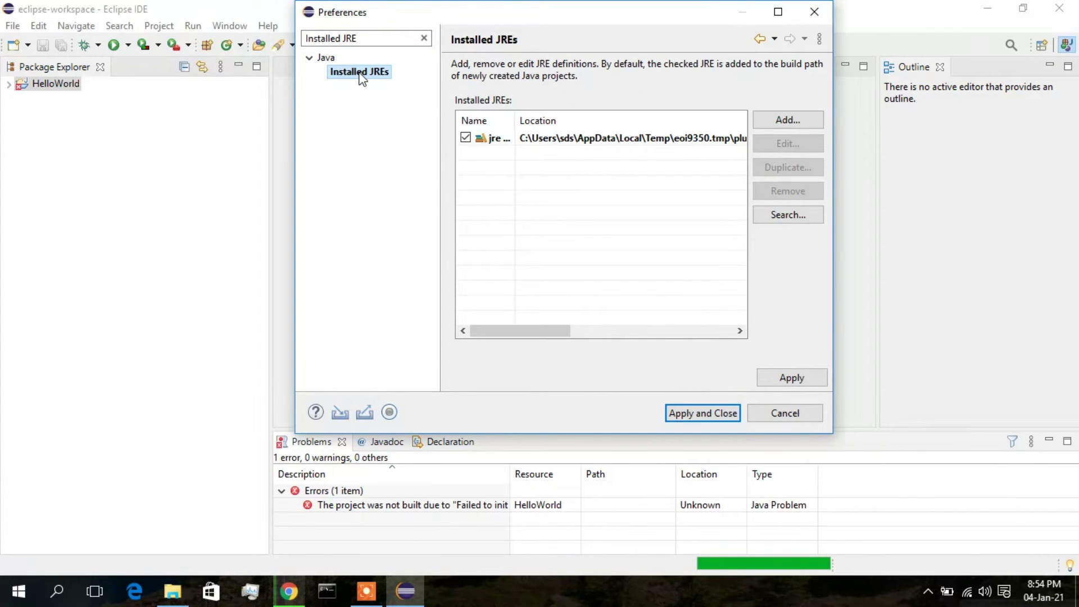
Step: Open the checked jre entry's definition for editing and examine its JRE home path
click(602, 143)
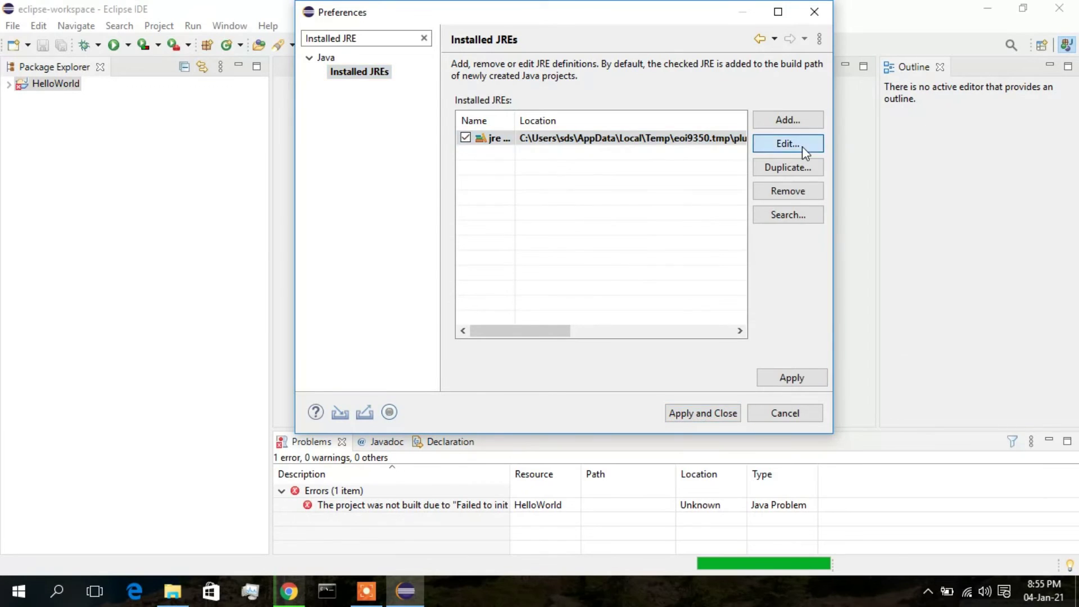
click(805, 145)
drag(264, 96, 315, 97)
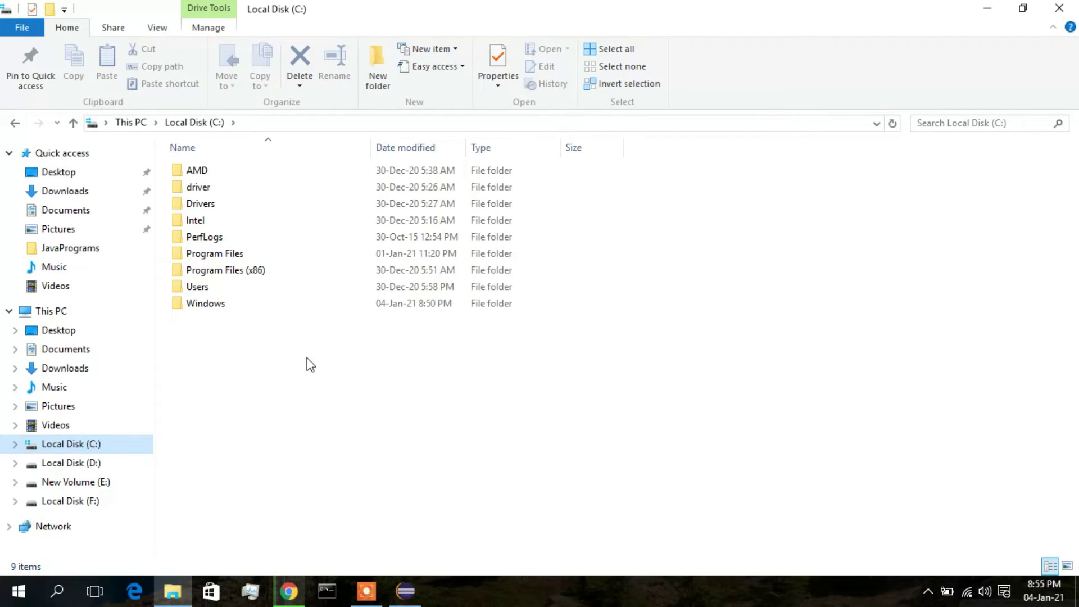
Step: In File Explorer, browse to C:\Program Files\Java\jdk-15.0.1 and copy the folder's full path
double_click(212, 257)
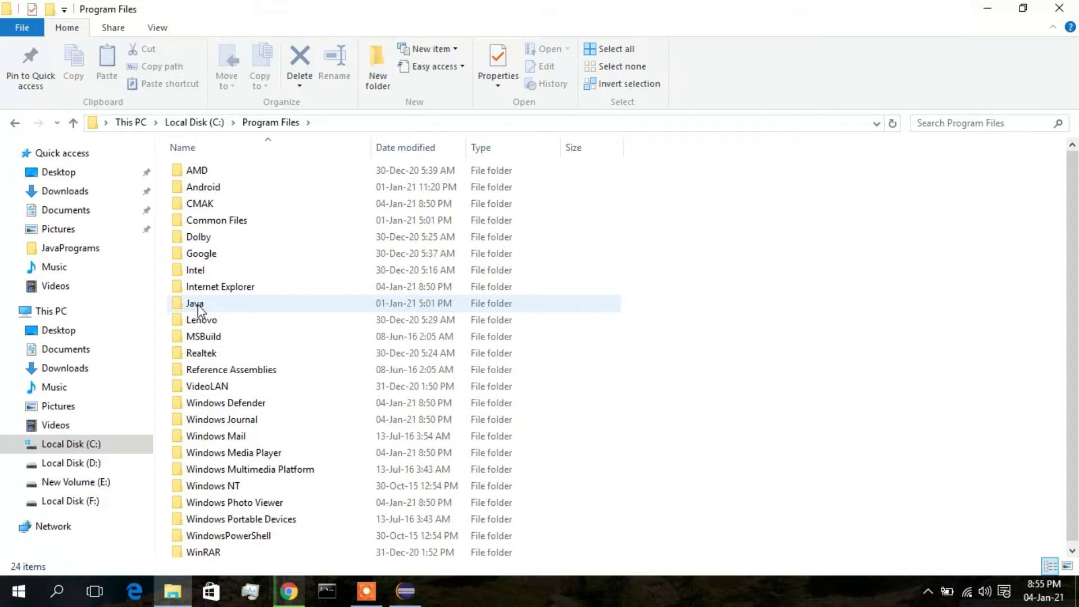
double_click(200, 303)
double_click(245, 173)
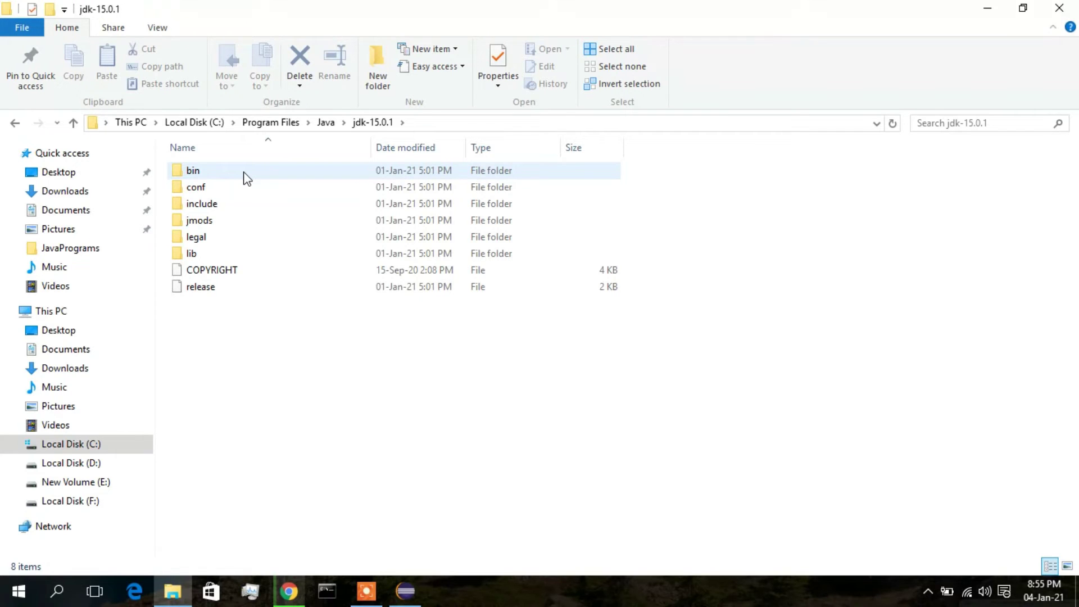
click(409, 123)
right_click(181, 131)
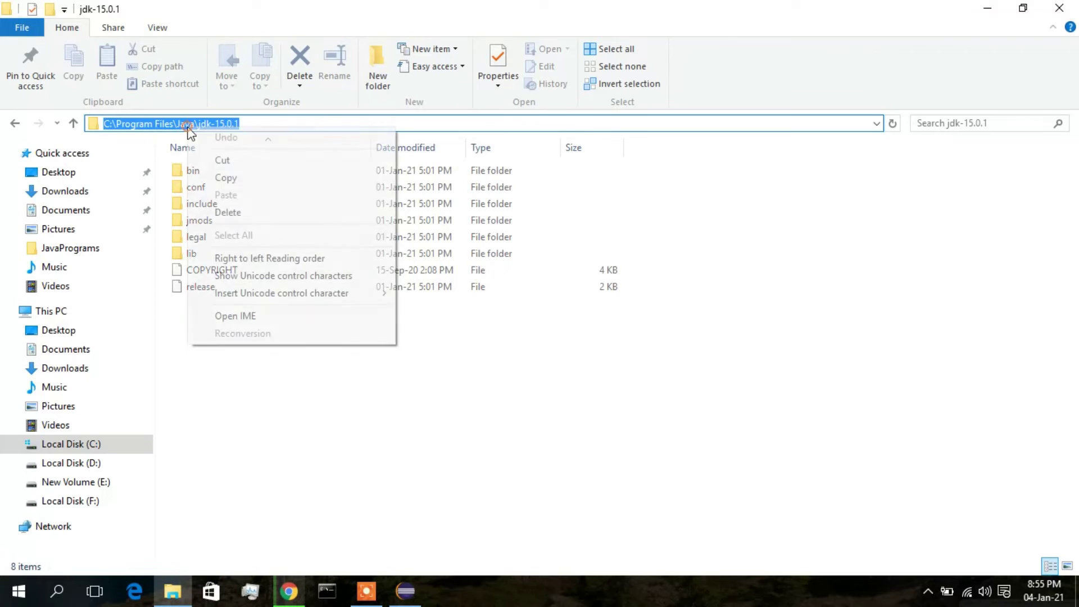
click(243, 180)
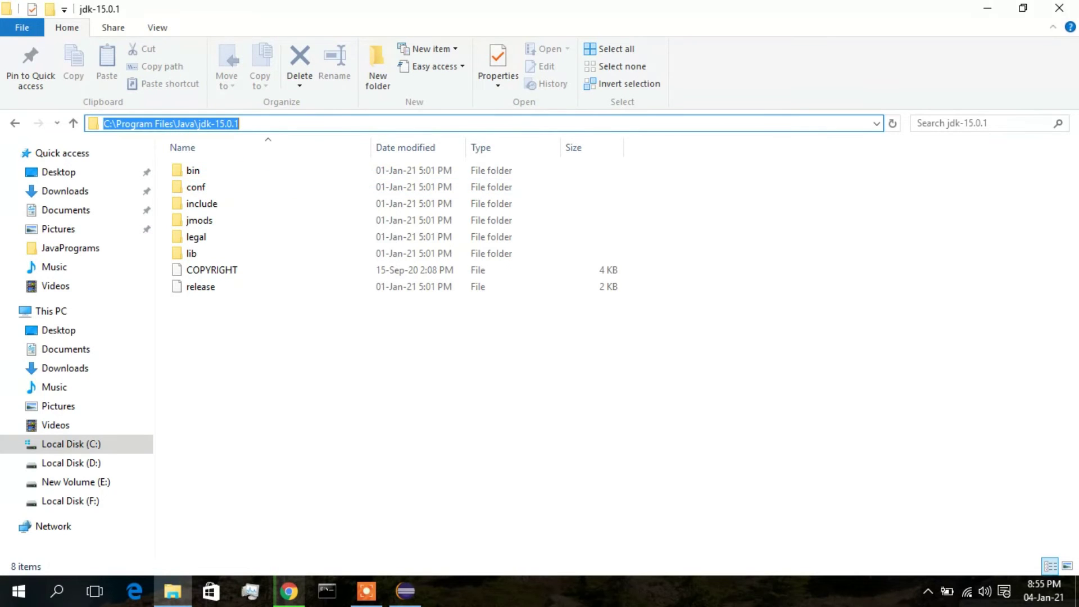
Step: Back in Eclipse, set the JRE home to C:\Program Files\Java\jdk-15.0.1, then apply and close the preferences
click(405, 590)
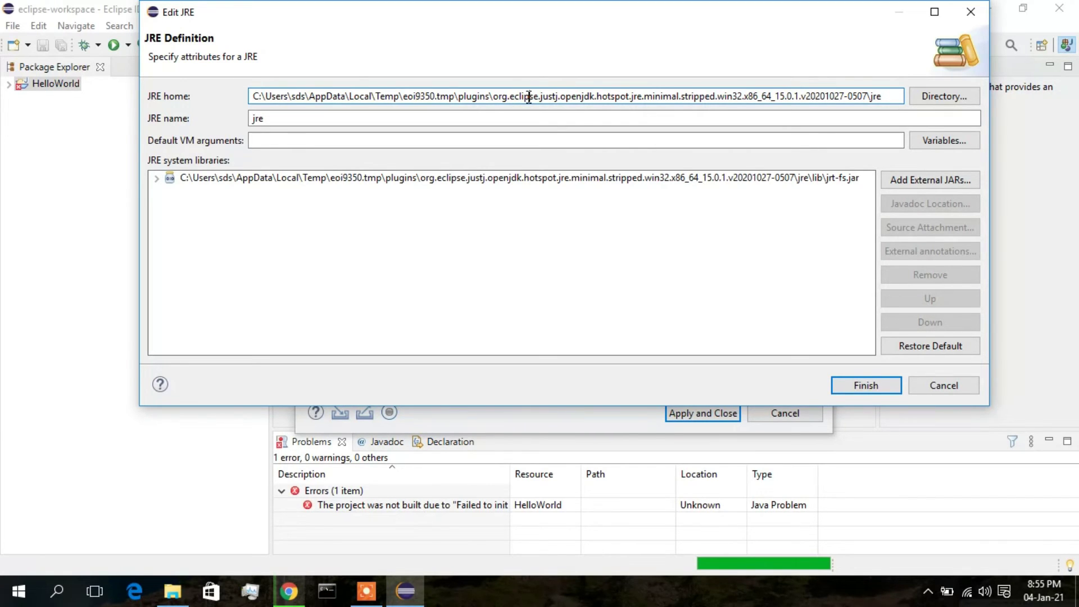
key(ctrl+a)
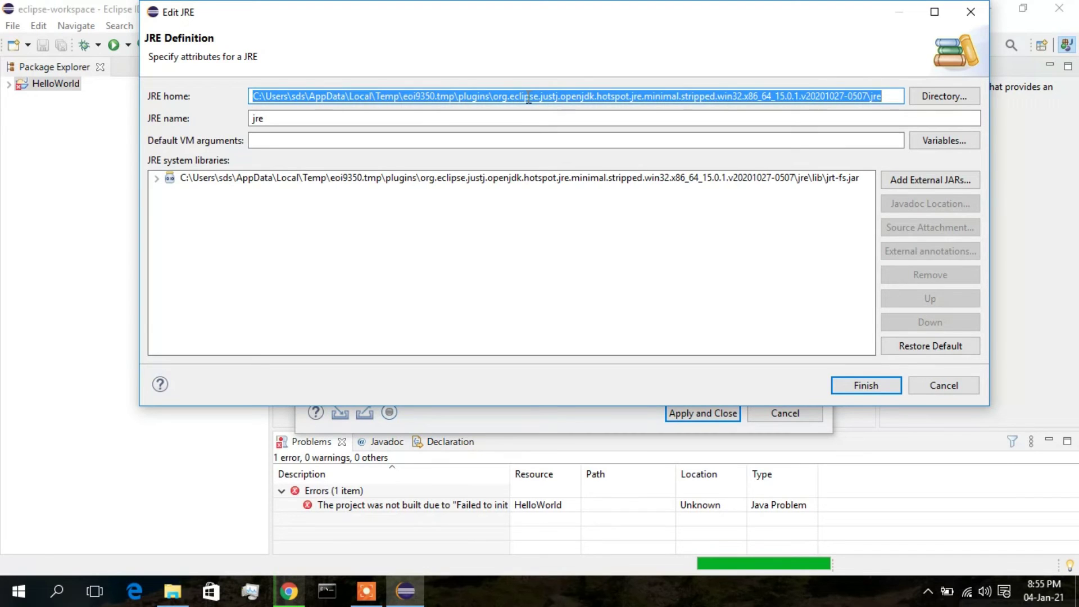
key(ctrl+v)
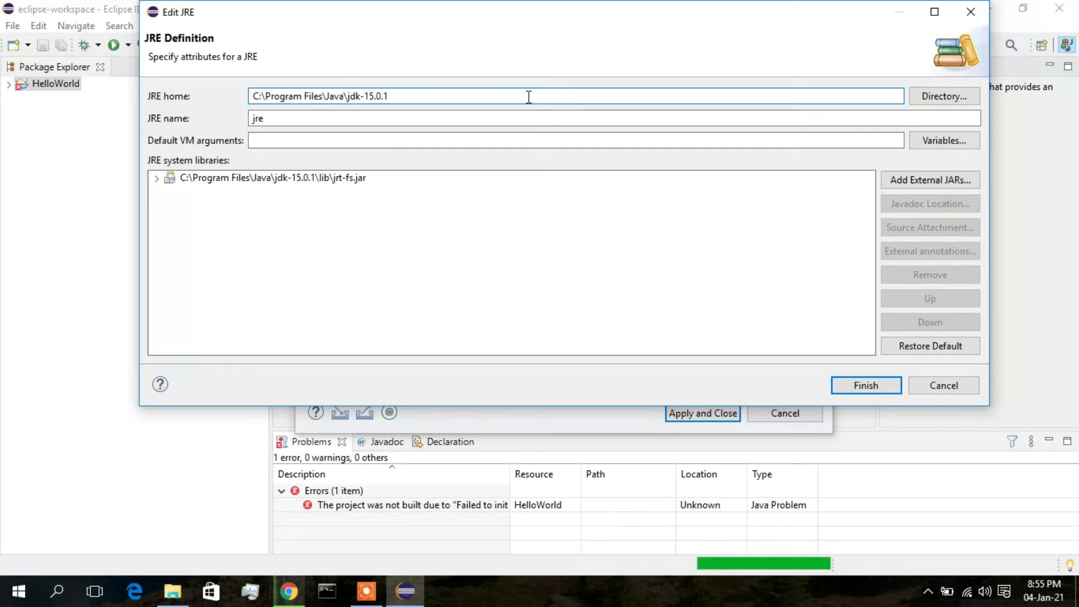
click(860, 386)
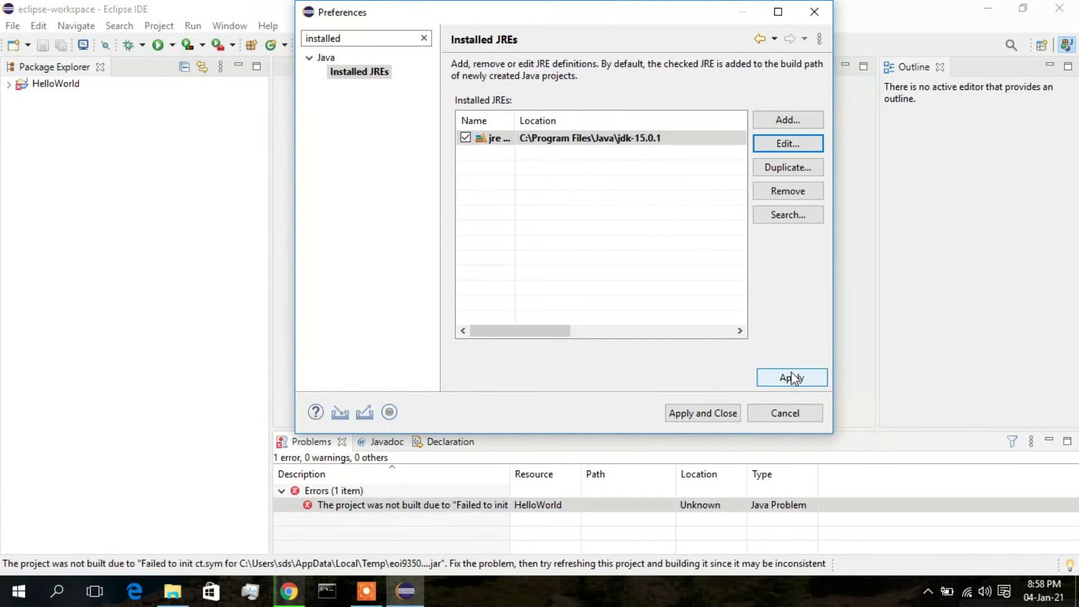
click(797, 382)
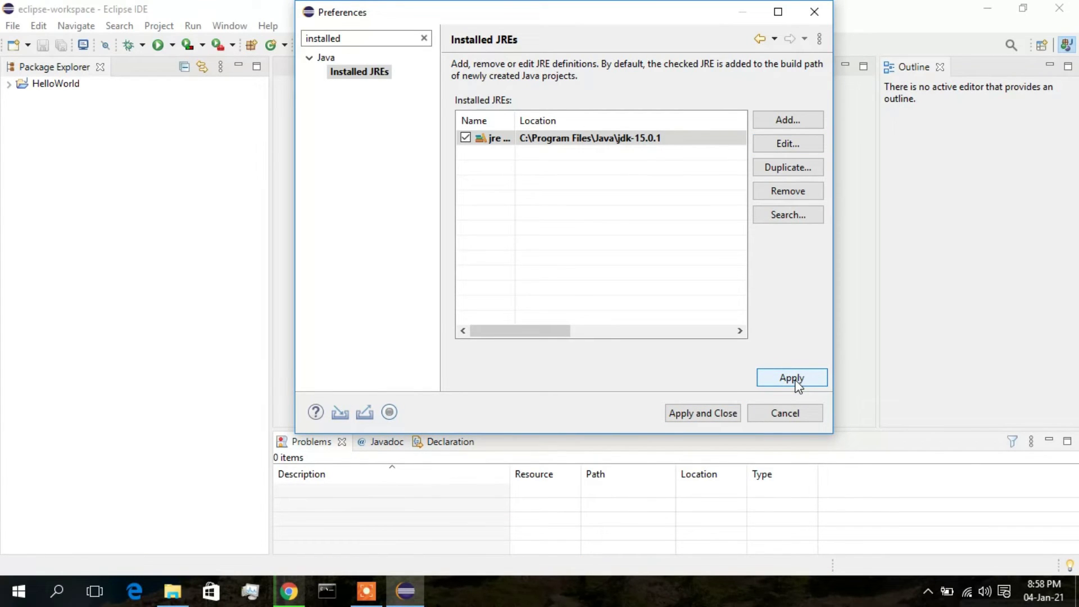
click(700, 415)
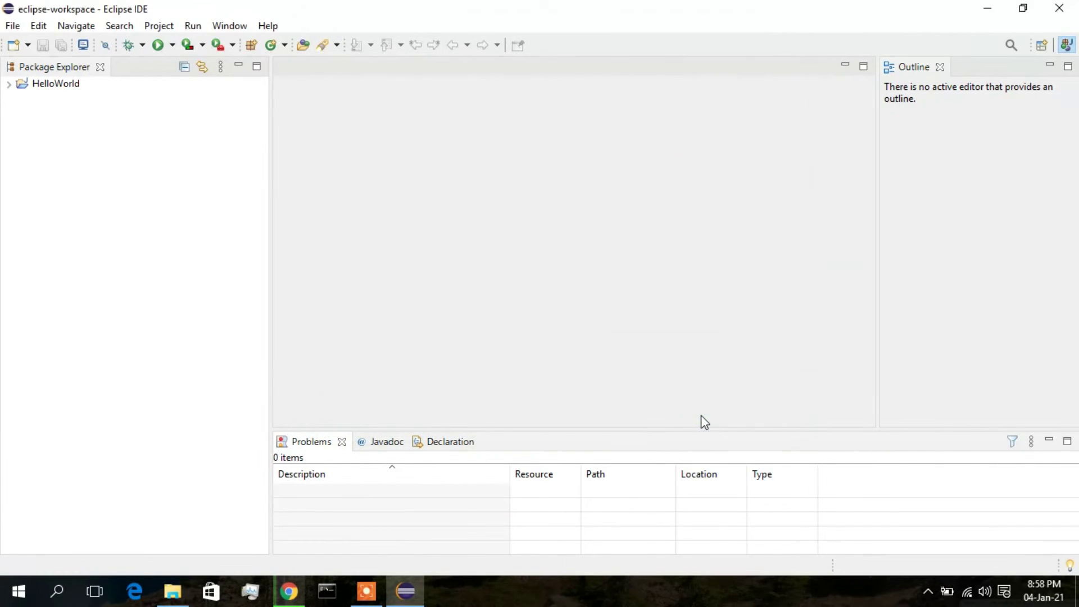
Step: Create a package named com.myfirstjava.program in the HelloWorld project's src folder
click(9, 85)
click(38, 115)
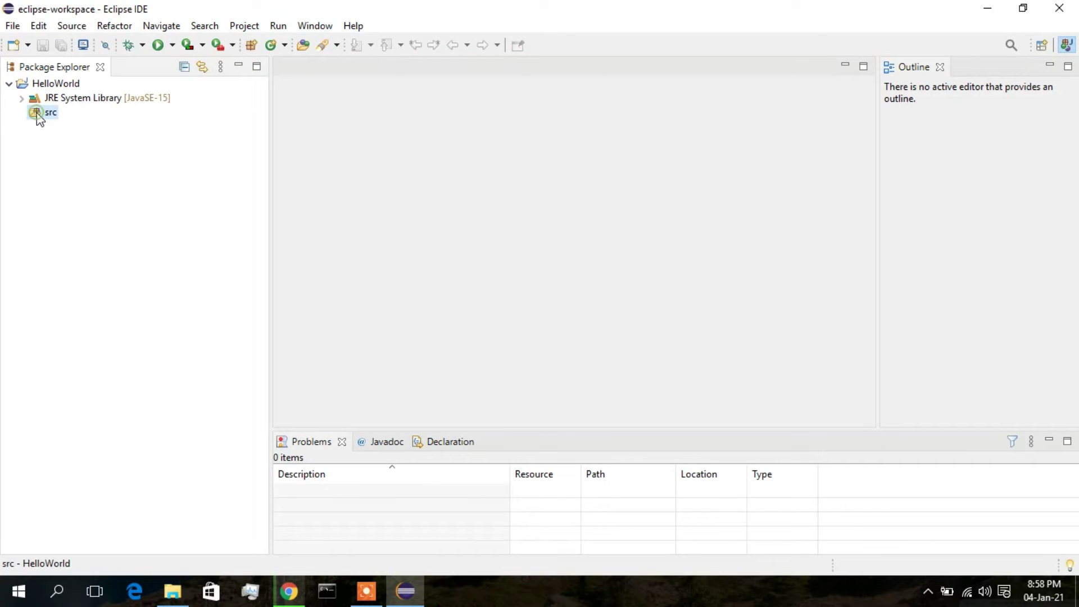
right_click(37, 115)
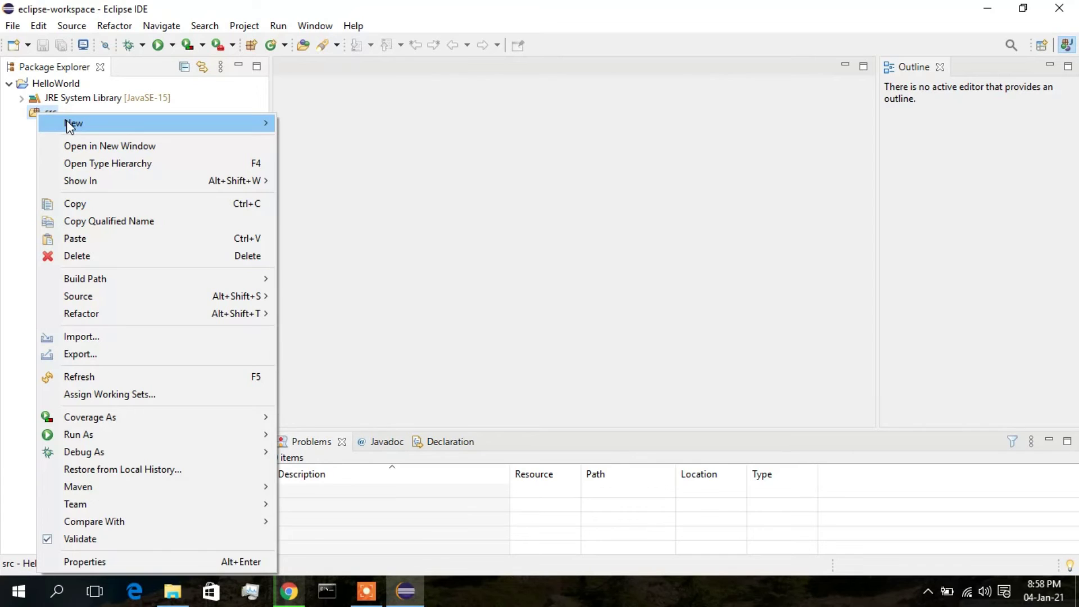
mouse_move(72, 123)
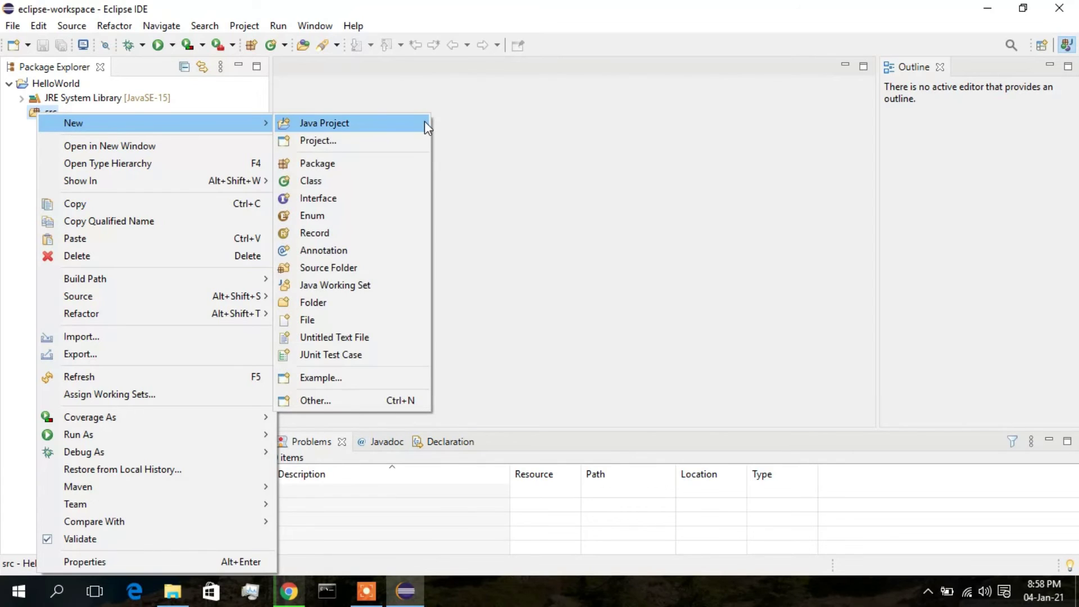
click(351, 169)
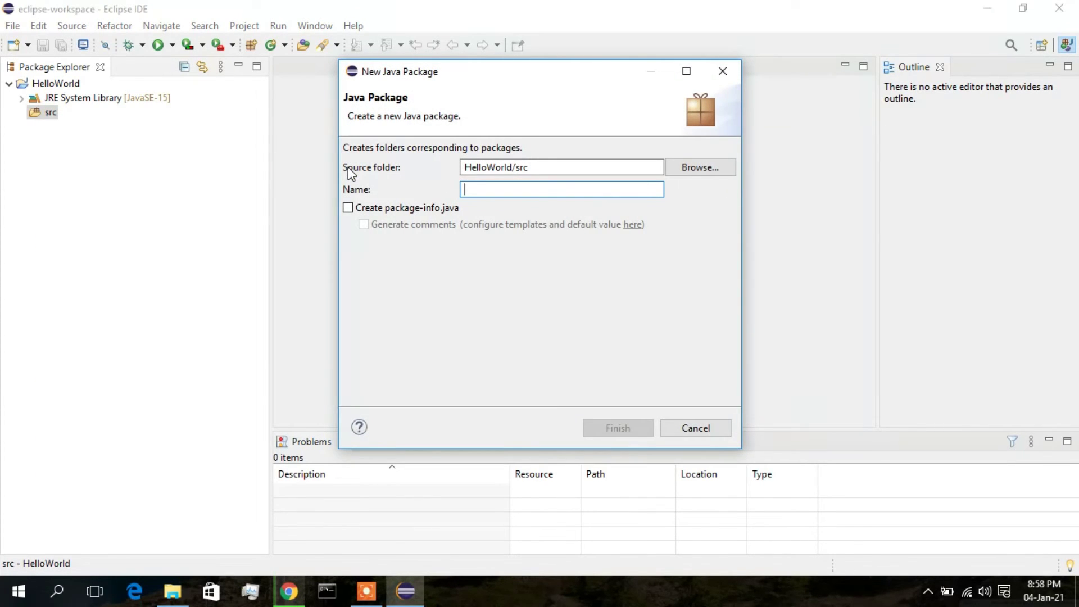
text(com.)
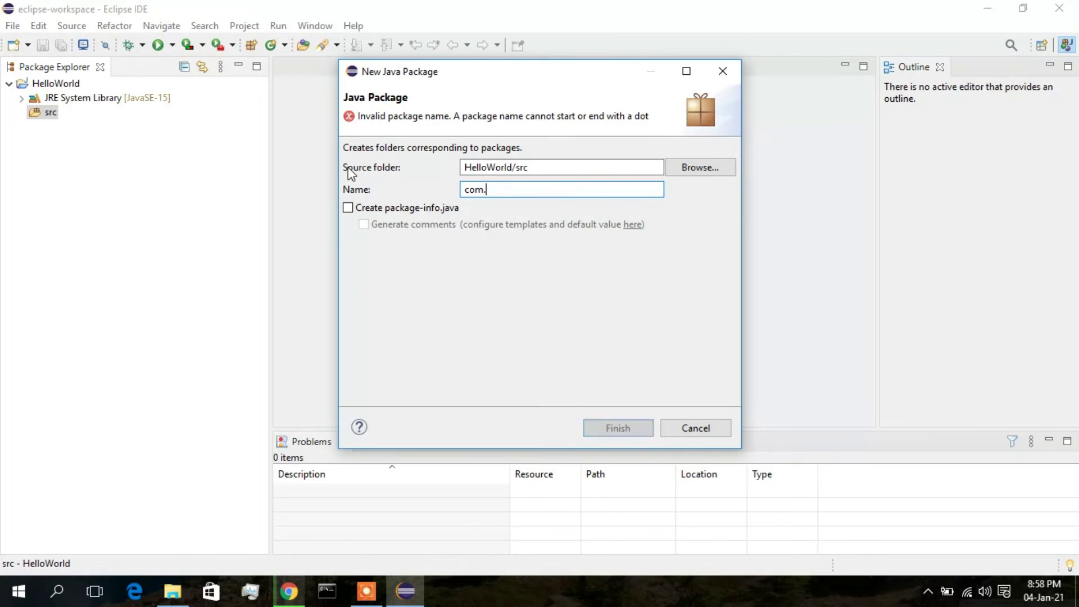
text(my)
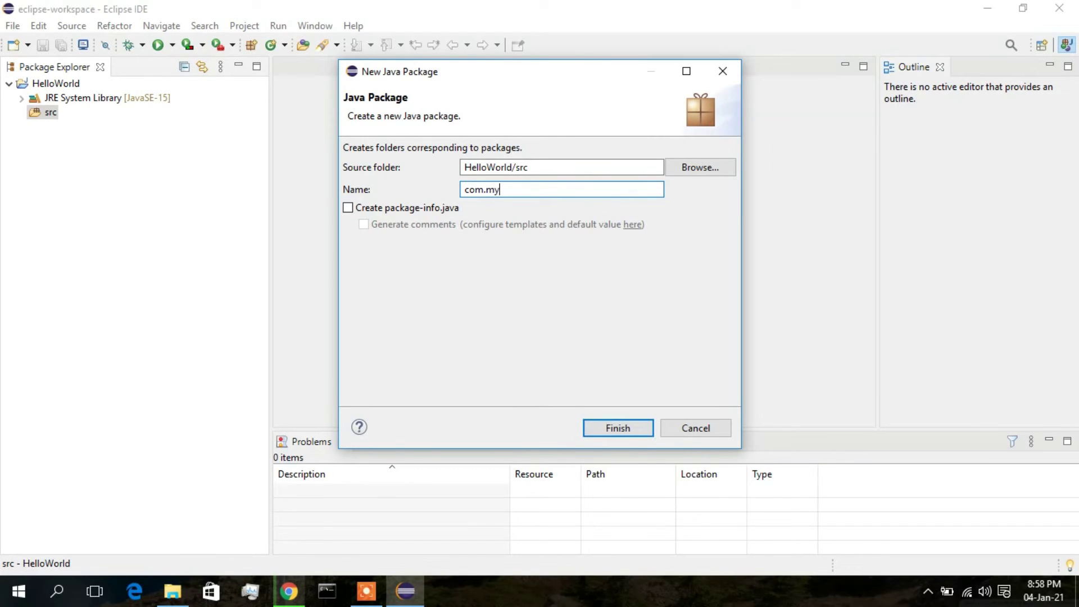
text(firstjava.program)
click(621, 428)
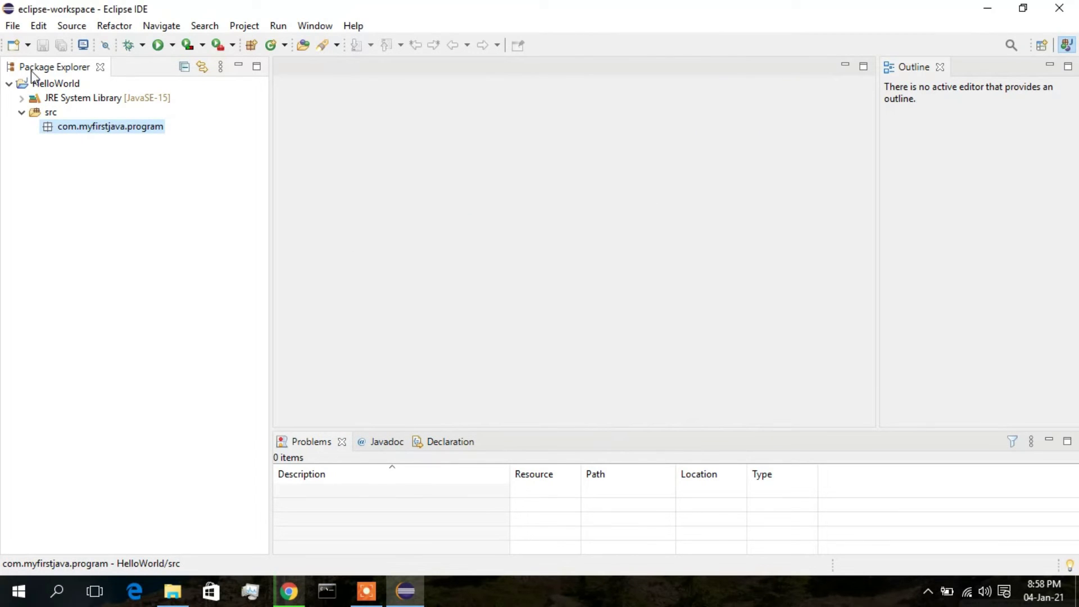
Step: Create a public class named HelloWorld in the com.myfirstjava.program package with a public static void main method stub
right_click(117, 128)
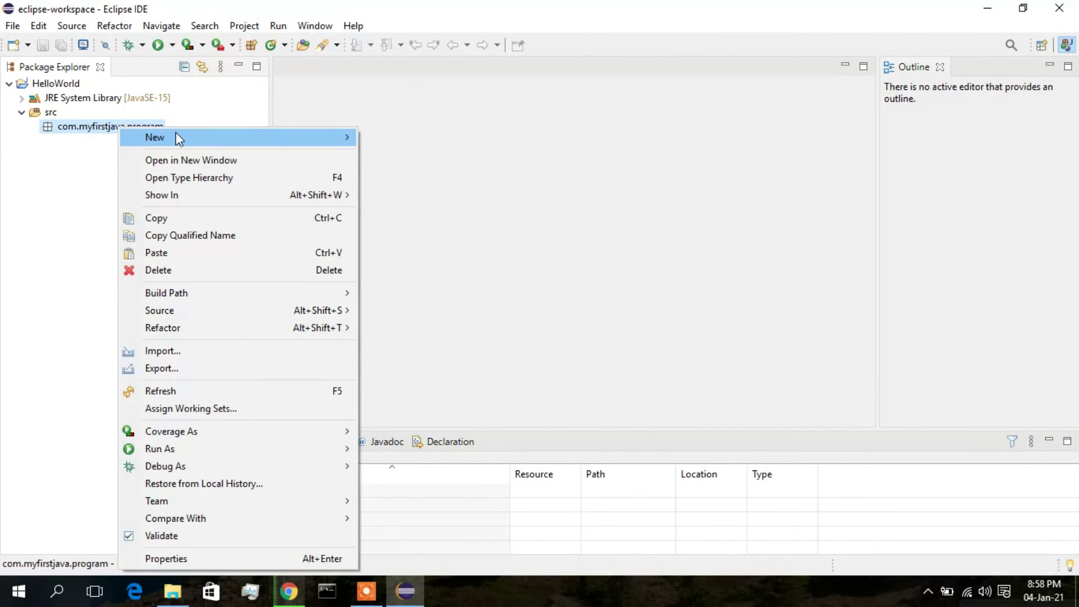
mouse_move(176, 138)
click(406, 196)
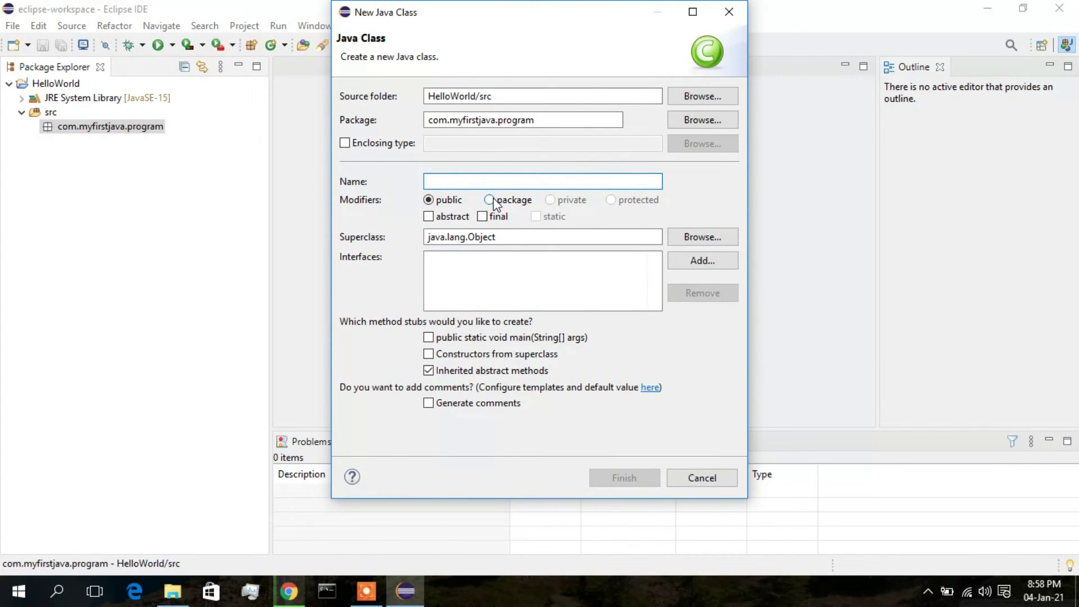
text(Hello)
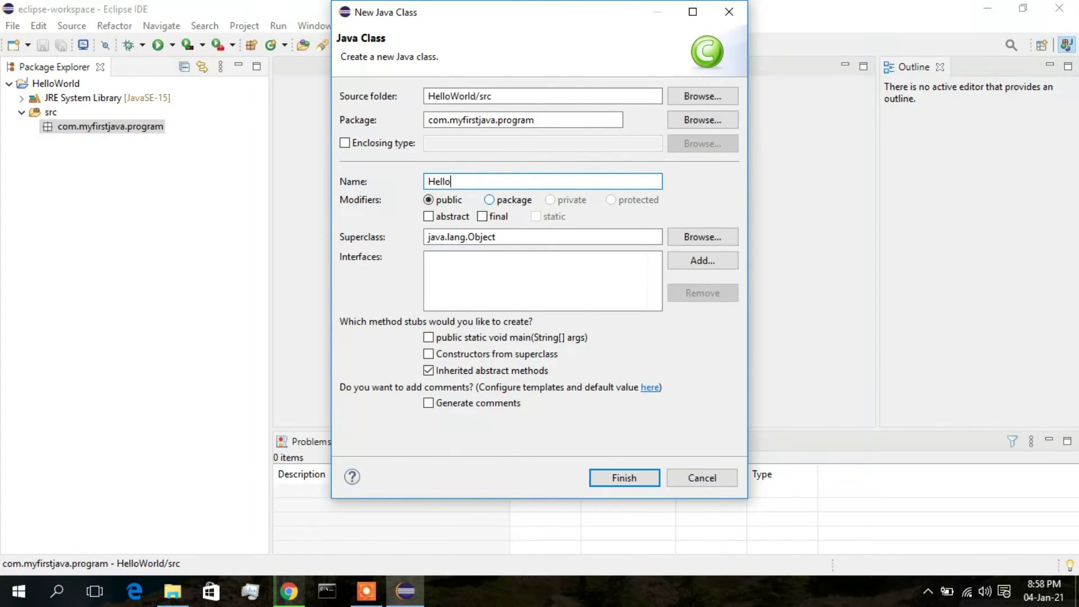
text(World)
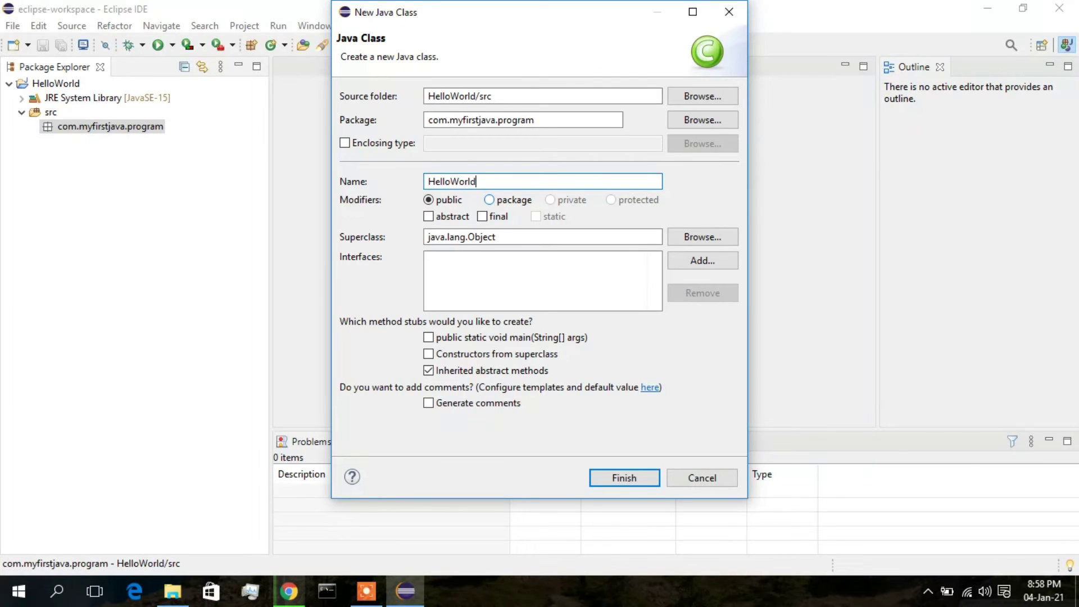
click(458, 339)
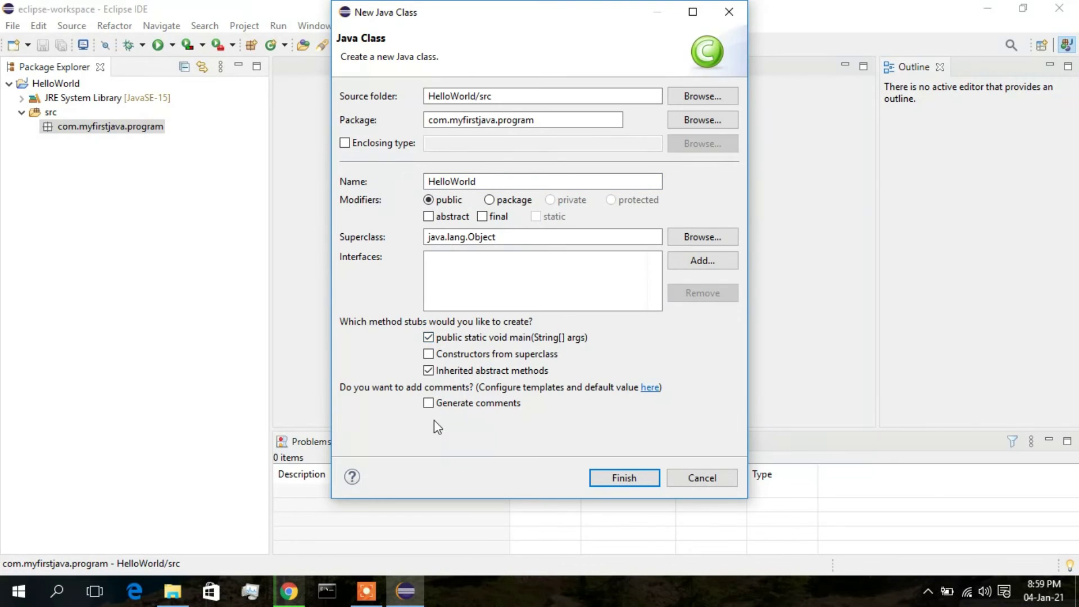
click(624, 477)
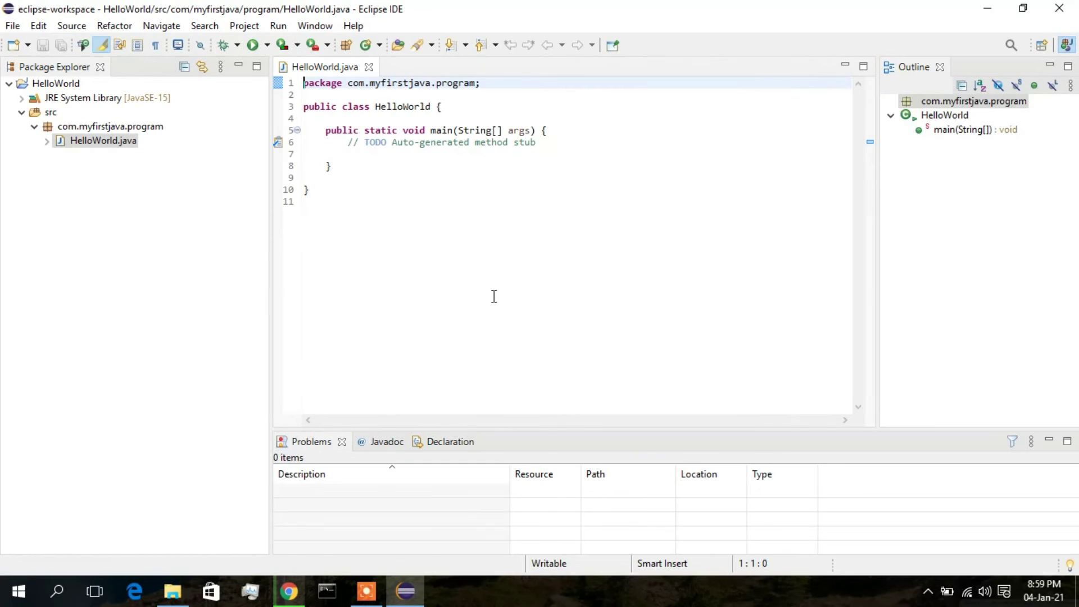
Step: Add the statement System.out.println("Hello World!"); below the TODO comment in the main method
click(554, 145)
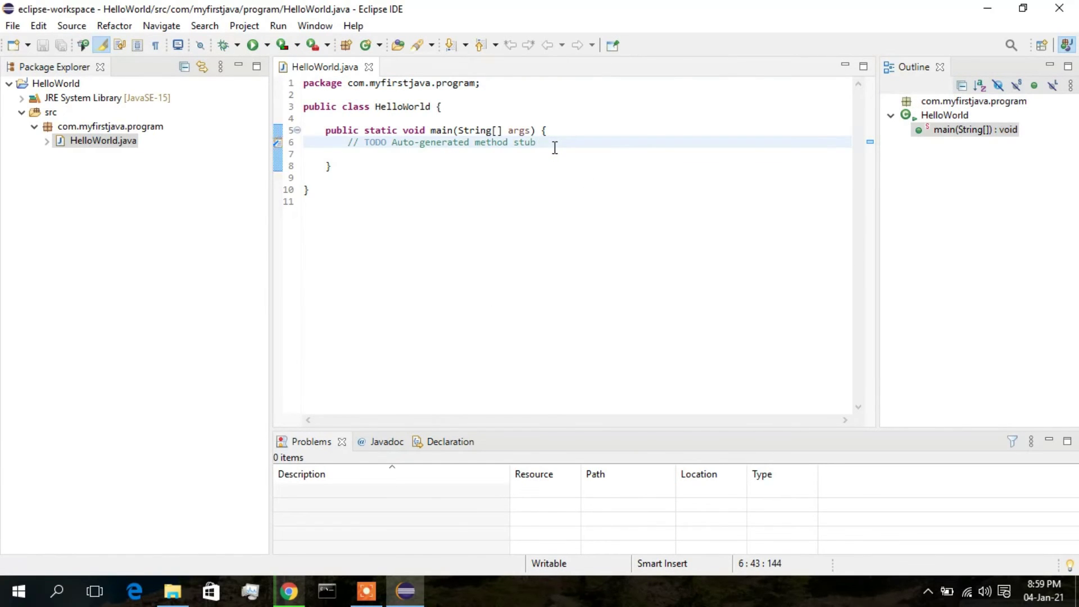
key(Return)
text(System.out)
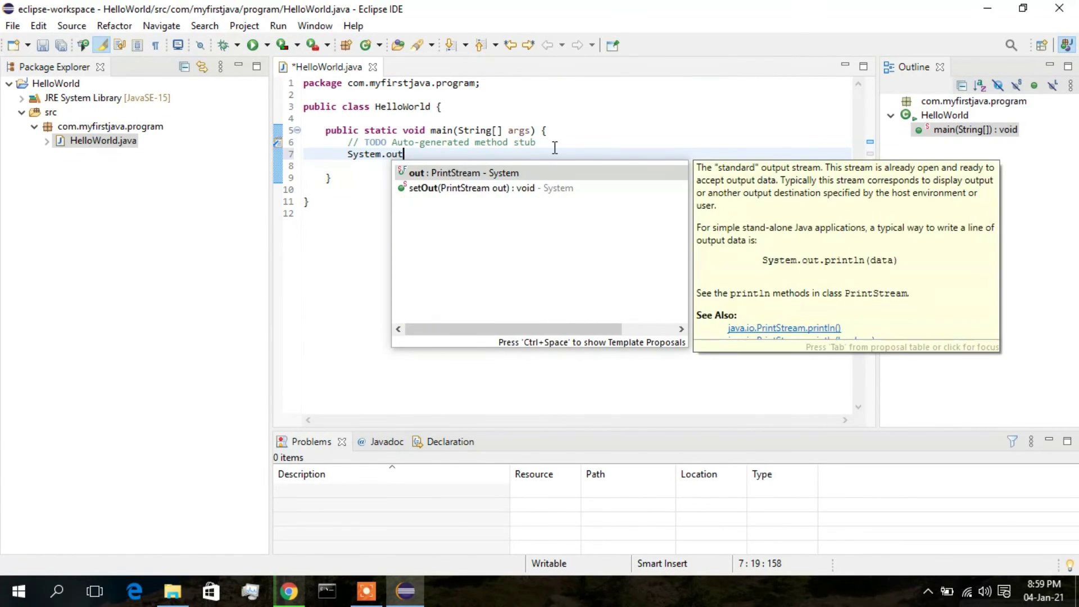
text(.println(")
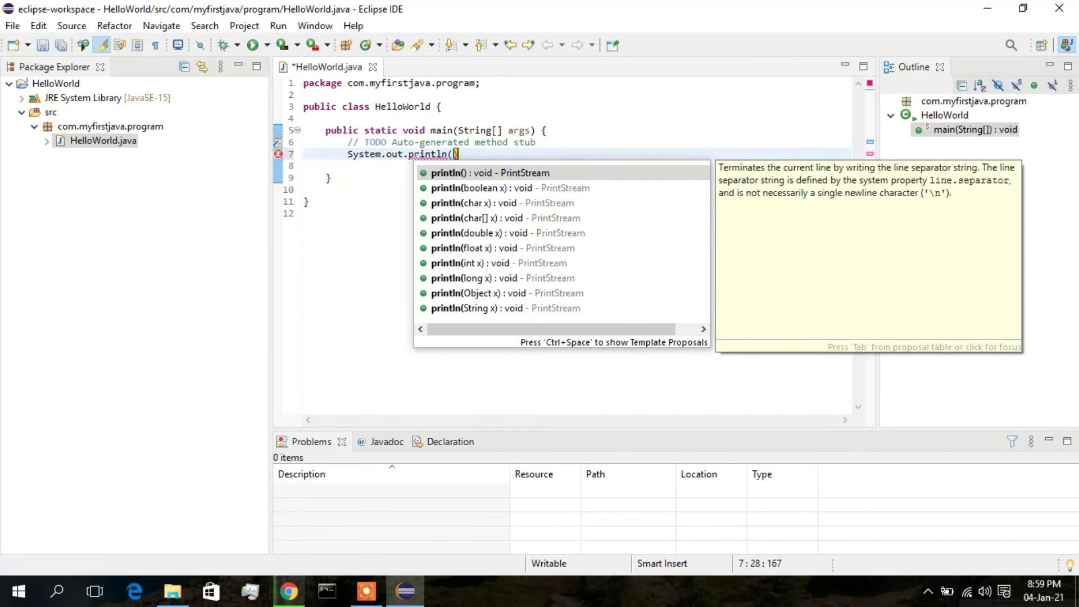
key(End)
text(;)
key(Down)
key(Up)
key(Left)
key(Left)
key(Left)
text(Hello World!)
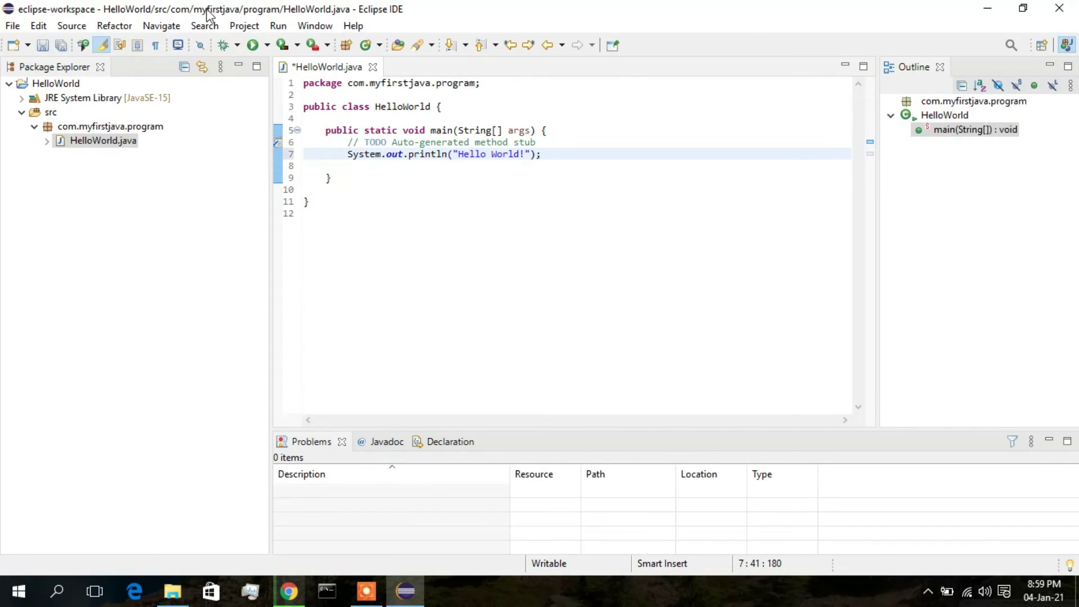
Step: Run the HelloWorld program, saving HelloWorld.java before the launch, and check its output in the console
click(250, 45)
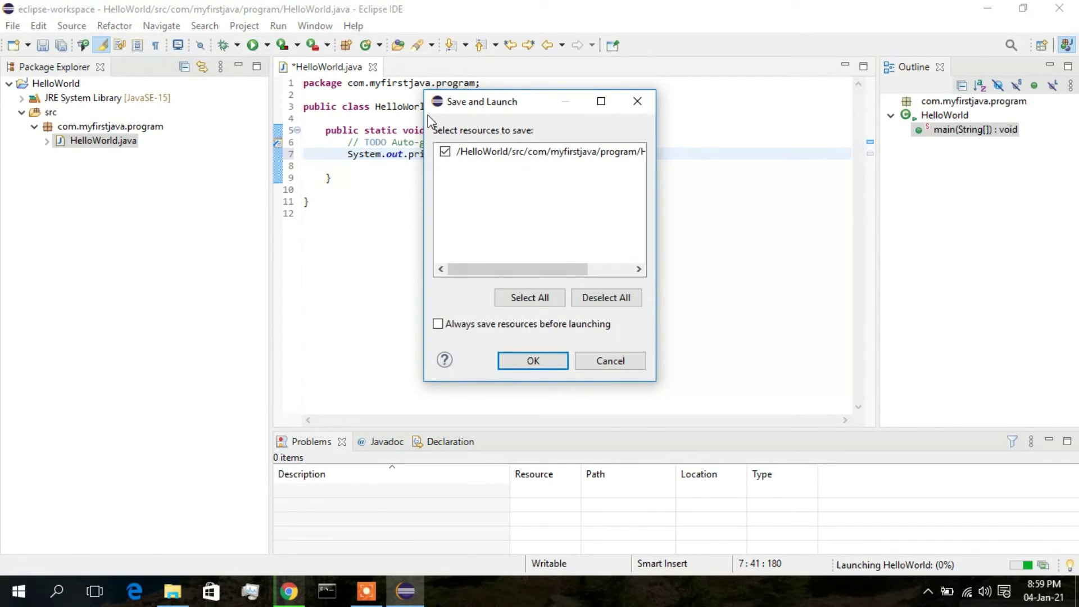
click(513, 362)
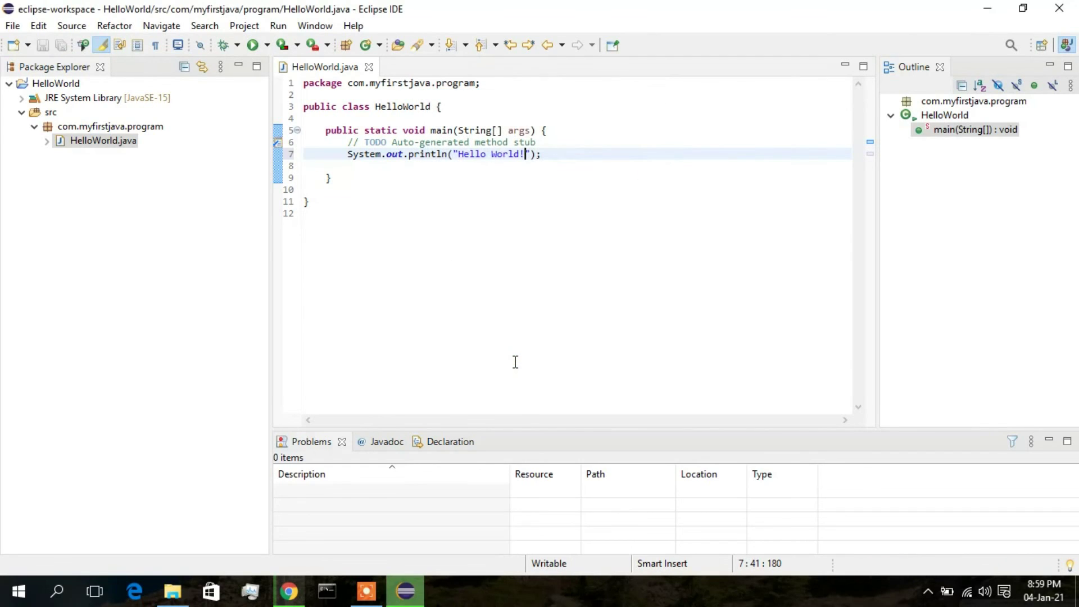
drag(308, 484, 253, 469)
click(470, 270)
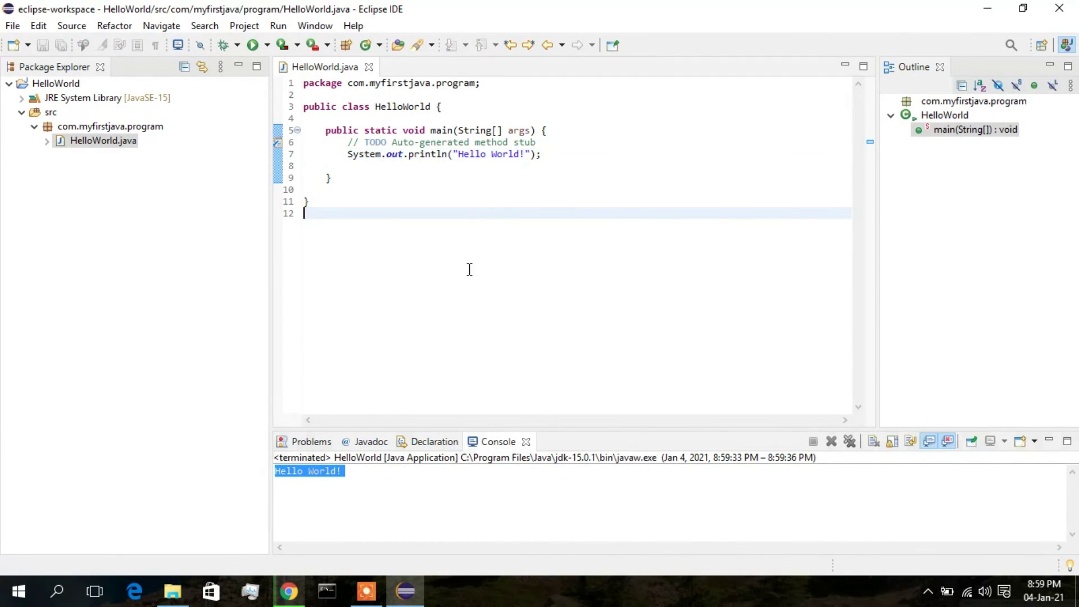
Step: Replace the word World with Everyone in the println statement so the string reads "Hello Everyone!"
double_click(511, 155)
text(Everyo)
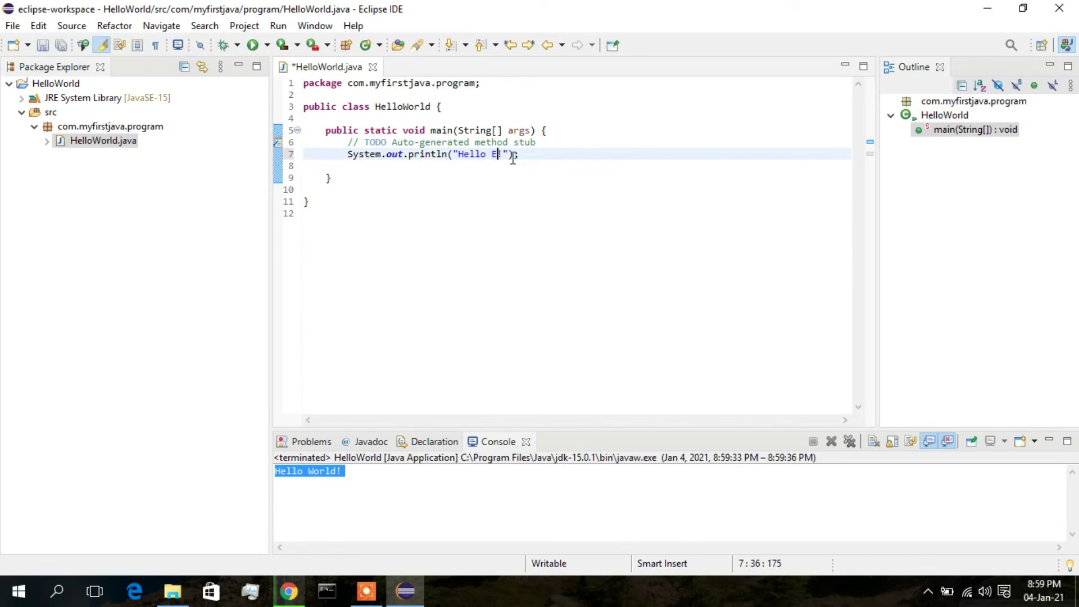
text(ne)
Step: Save the edited HelloWorld.java, rerun the program, and check the updated greeting in the console output
click(254, 46)
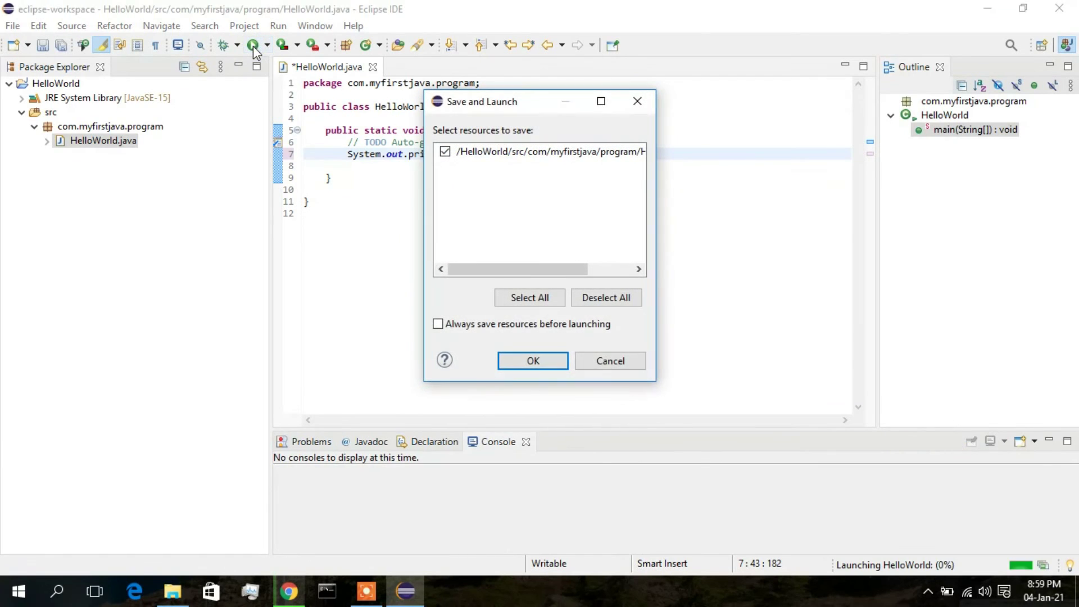
click(543, 360)
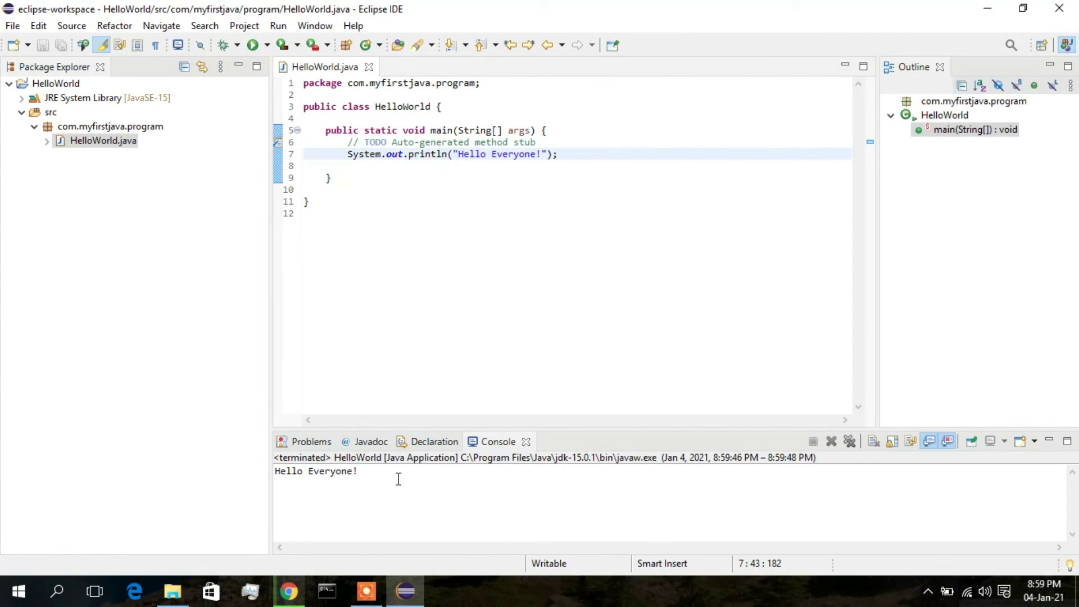
drag(402, 474, 248, 470)
click(479, 504)
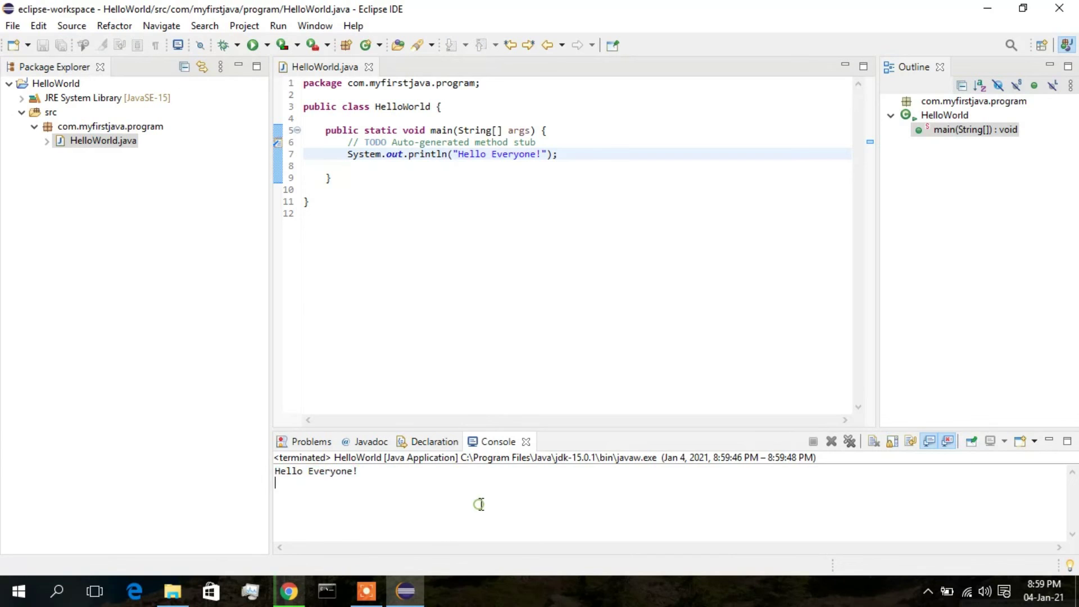